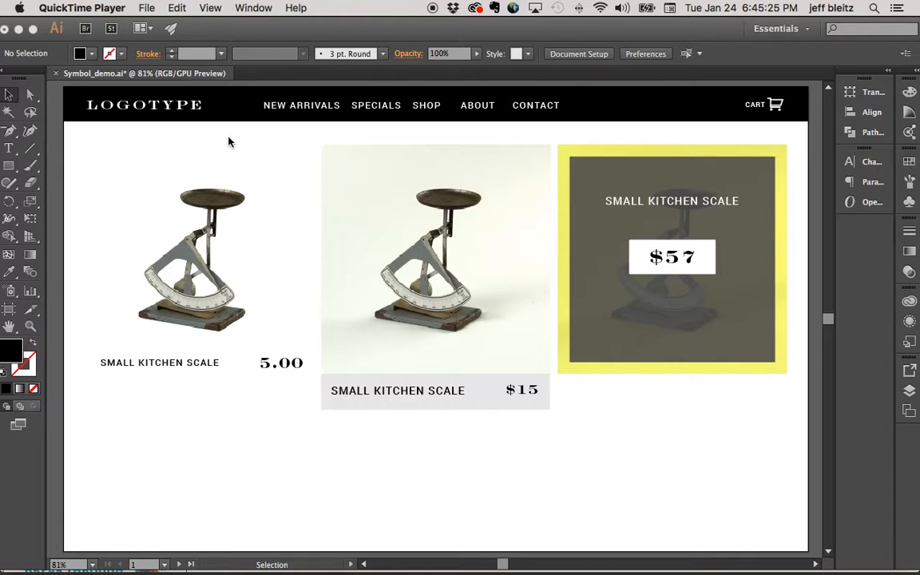
scroll(309, 245, "down", 1)
scroll(440, 252, "right", 2)
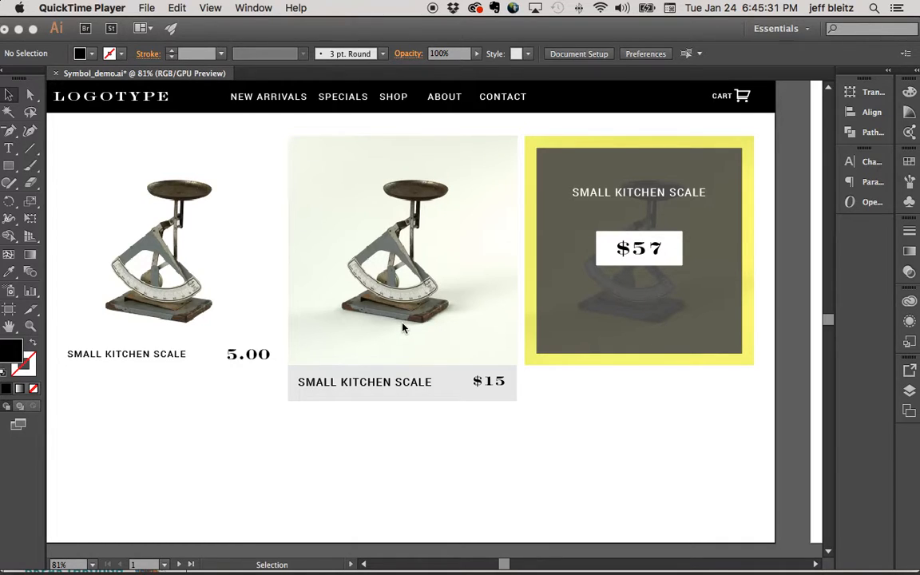
left_click(320, 328)
key("super+minus")
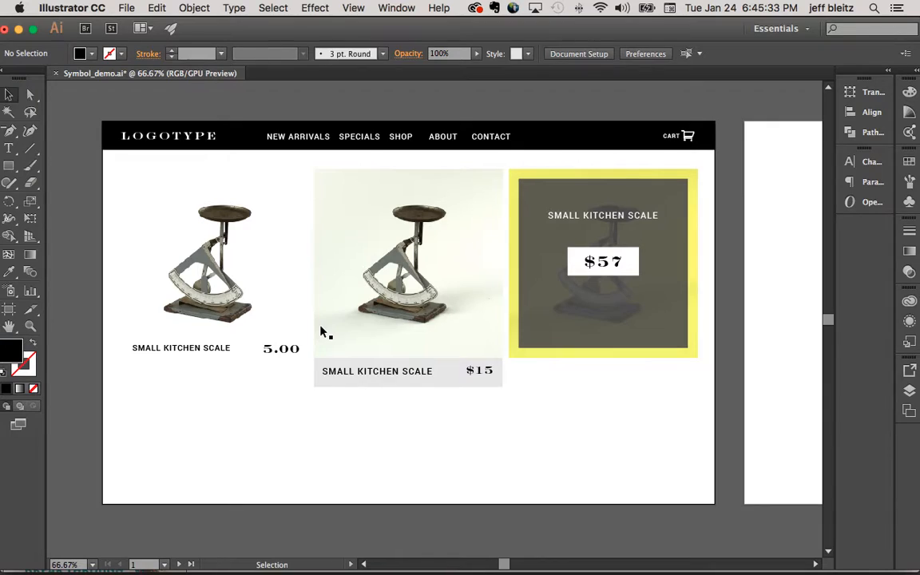
scroll(323, 331, "up", 1)
scroll(323, 332, "right", 1)
scroll(411, 312, "right", 1)
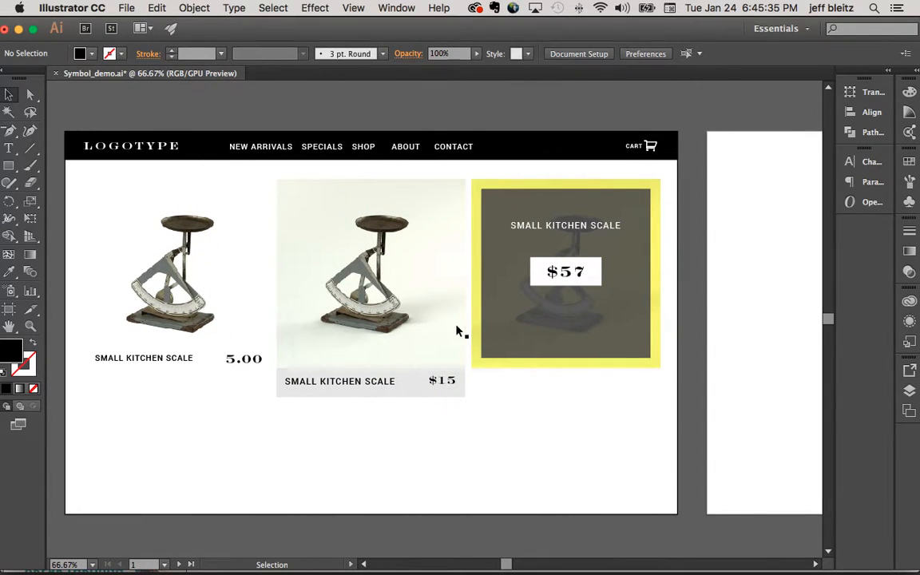
- Place a Shopping Cart symbol instance on the empty area below the yellow product tile and delete it
left_click(909, 202)
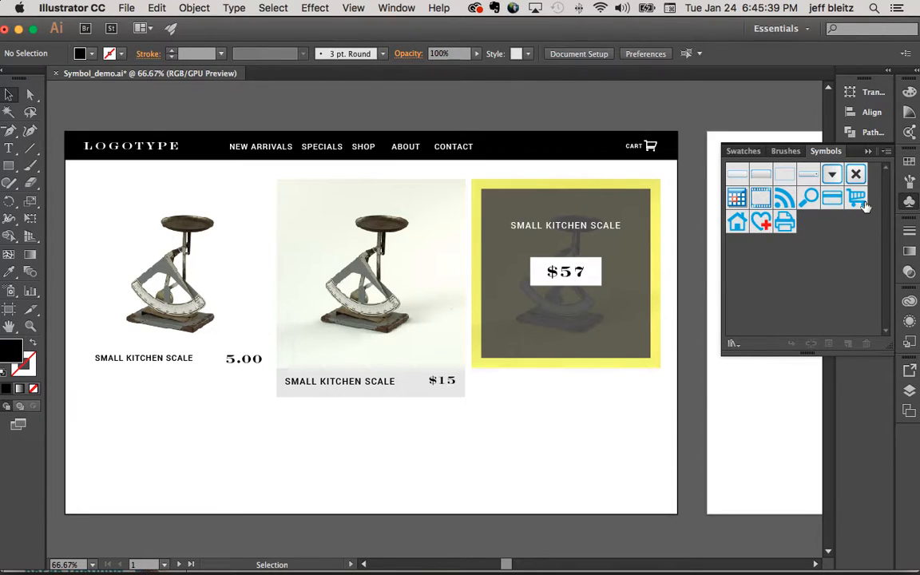
left_click_drag(857, 205, 569, 424)
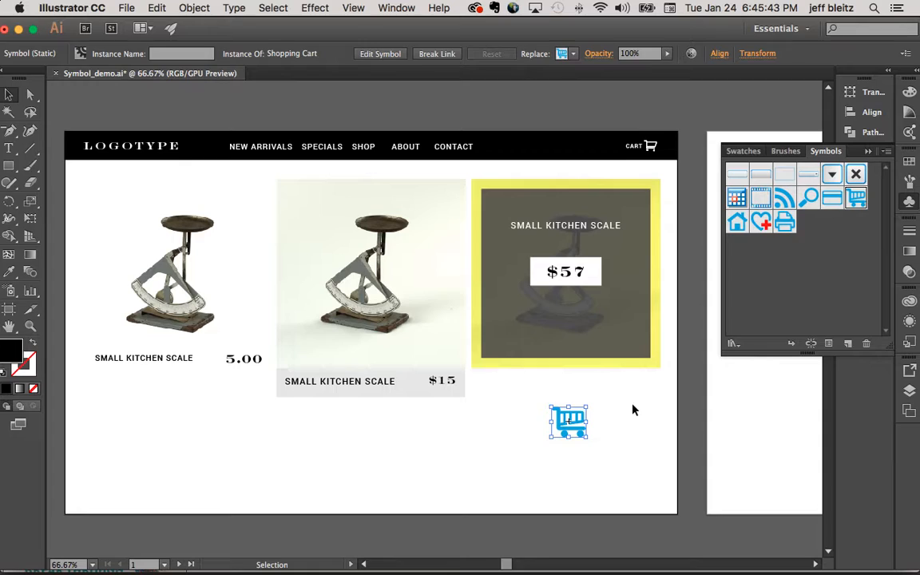
key("Delete")
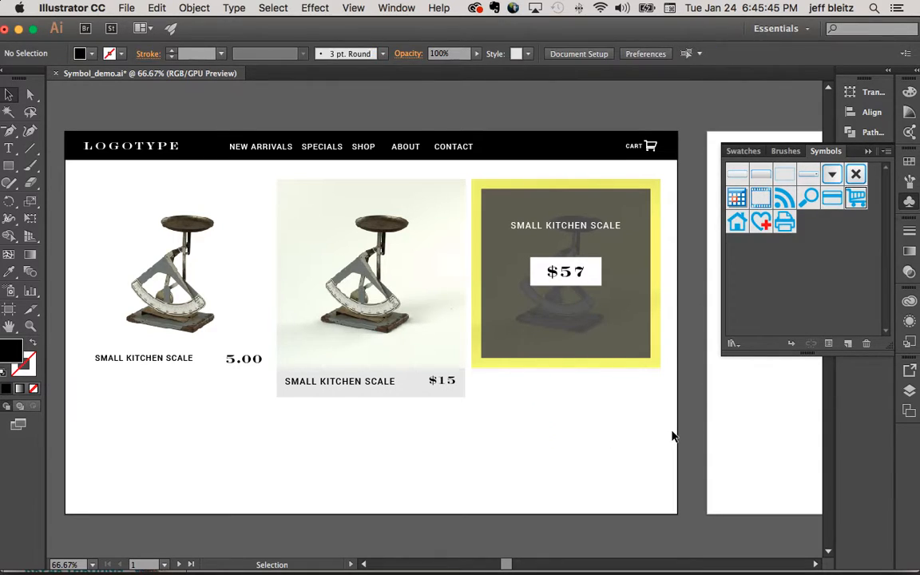
- Turn the whole header bar, with its logo, navigation links and cart, into a dynamic movie clip symbol named header1
left_click(446, 147)
left_click(551, 119)
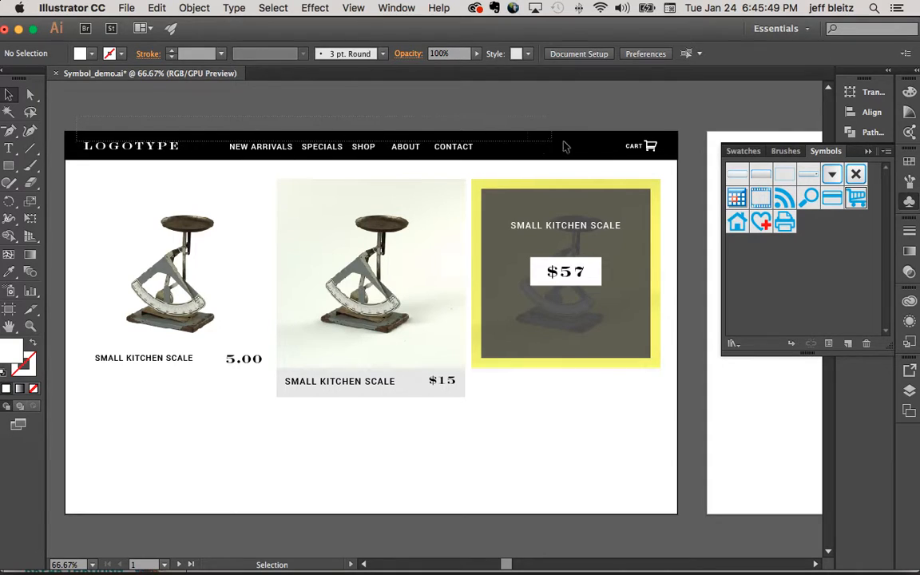
left_click(673, 162)
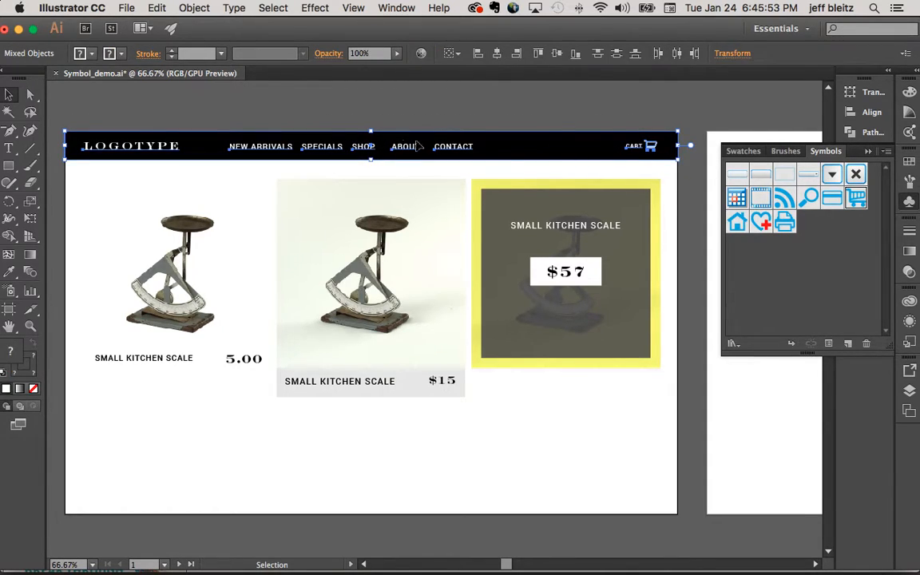
left_click_drag(528, 143, 789, 253)
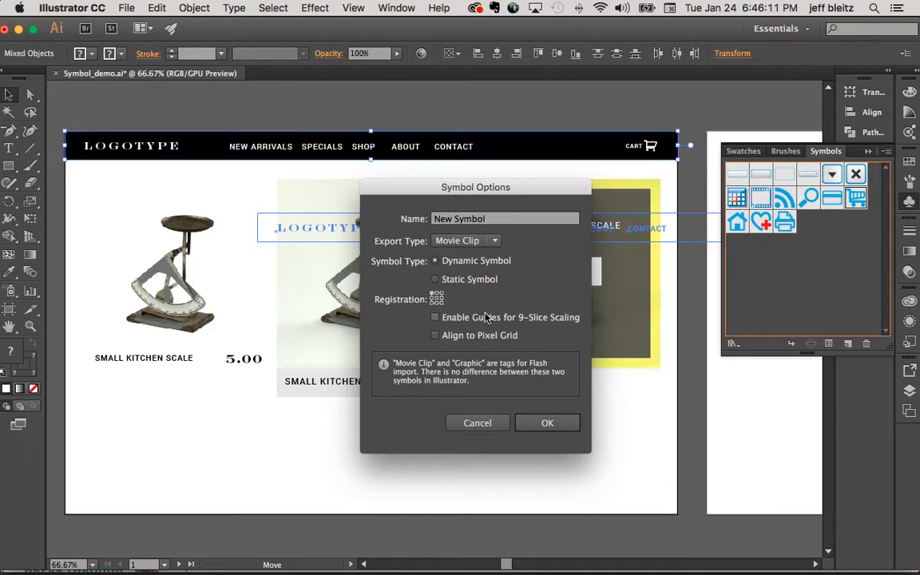
left_click(500, 218)
left_click_drag(499, 218, 465, 198)
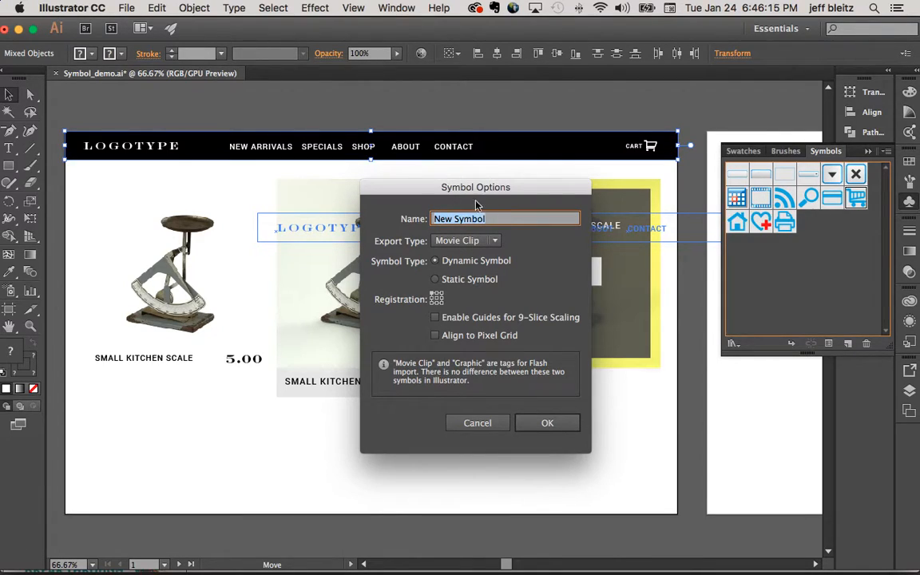
type("header1")
left_click(546, 423)
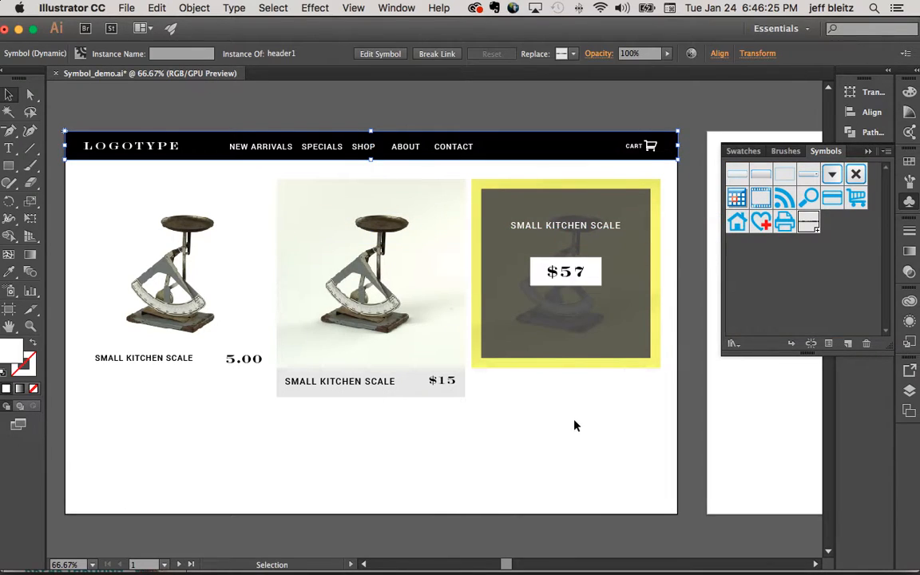
left_click(447, 120)
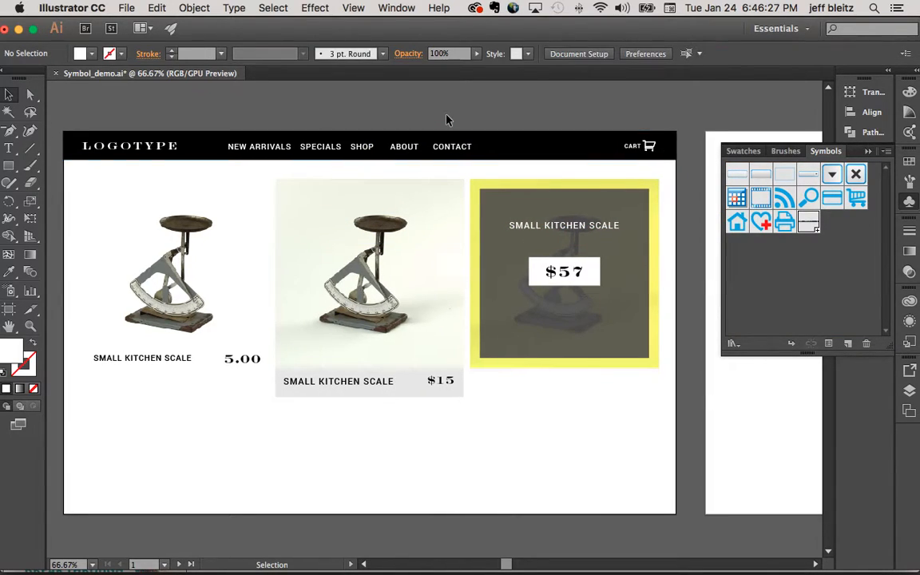
- Look over the row of blank artboards beside the product page
key("super+minus")
key("super+minus")
key("super+minus")
key("super+minus")
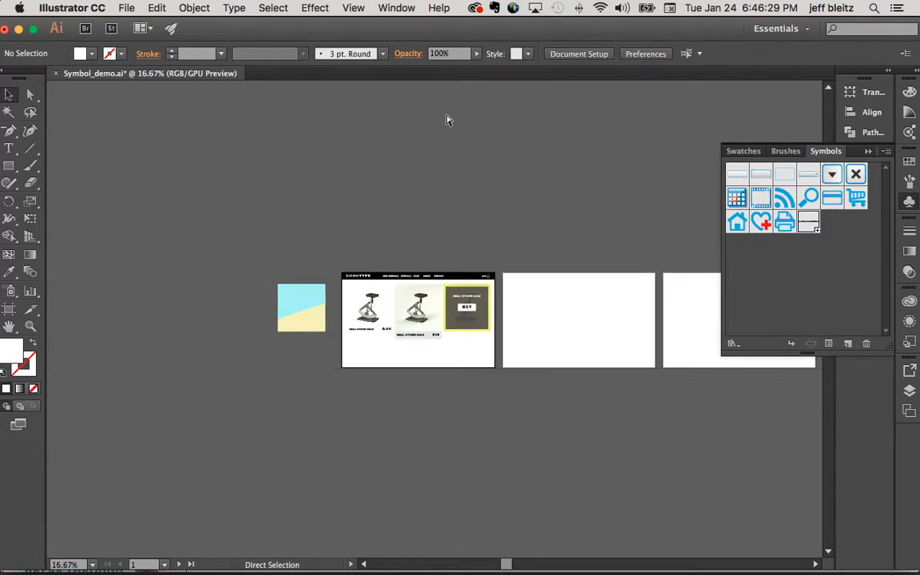
scroll(447, 120, "right", 10)
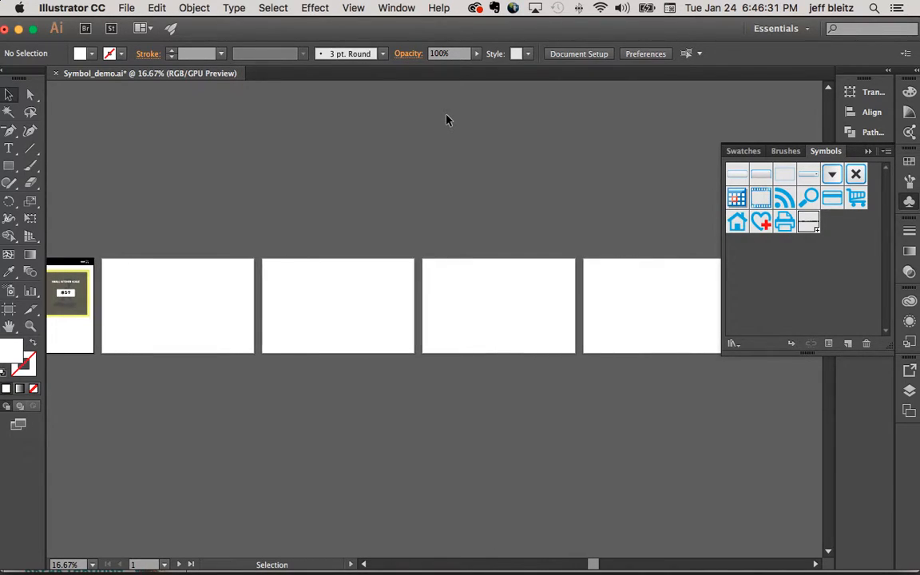
key("super+minus")
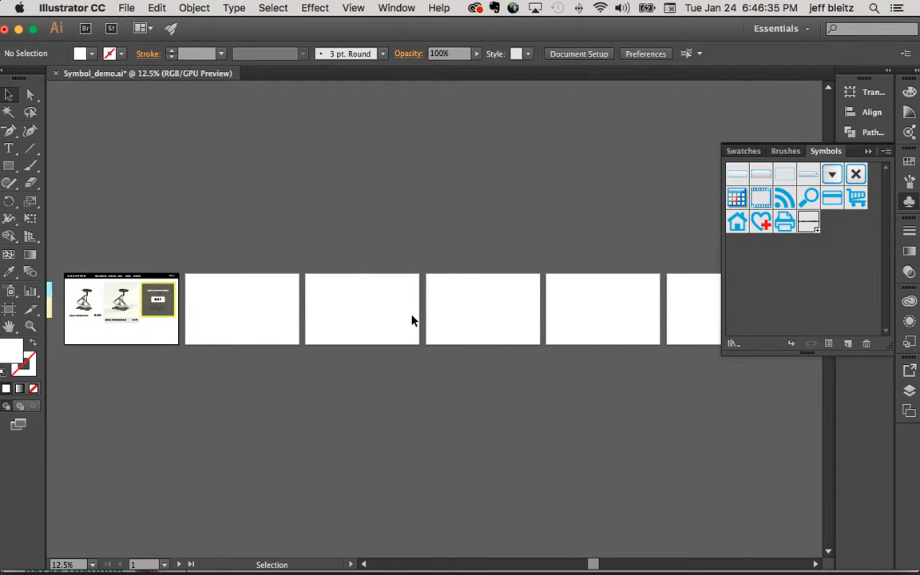
- Select the header on the product page artboard and inspect its symbol instance options
left_click(151, 278)
scroll(243, 283, "left", 2)
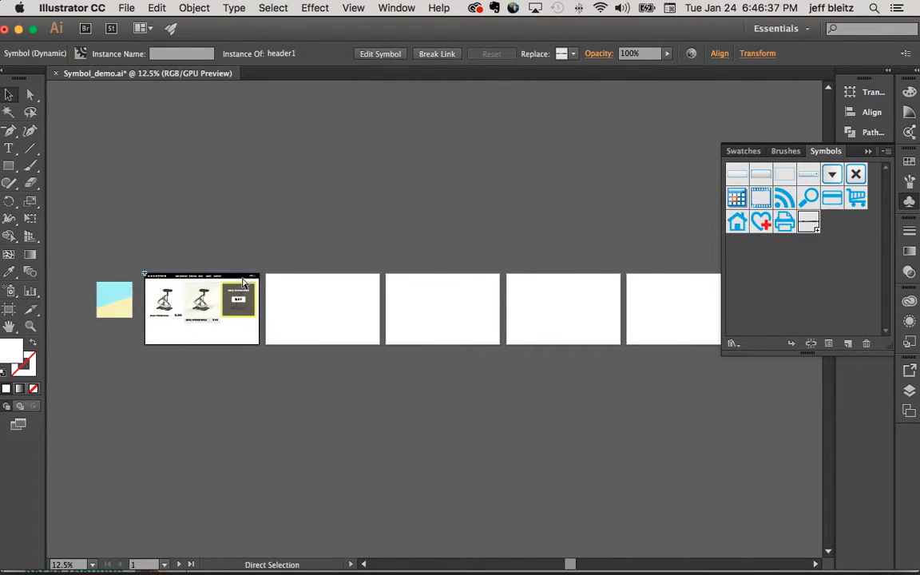
key("super+plus")
key("super+plus")
scroll(243, 282, "left", 5)
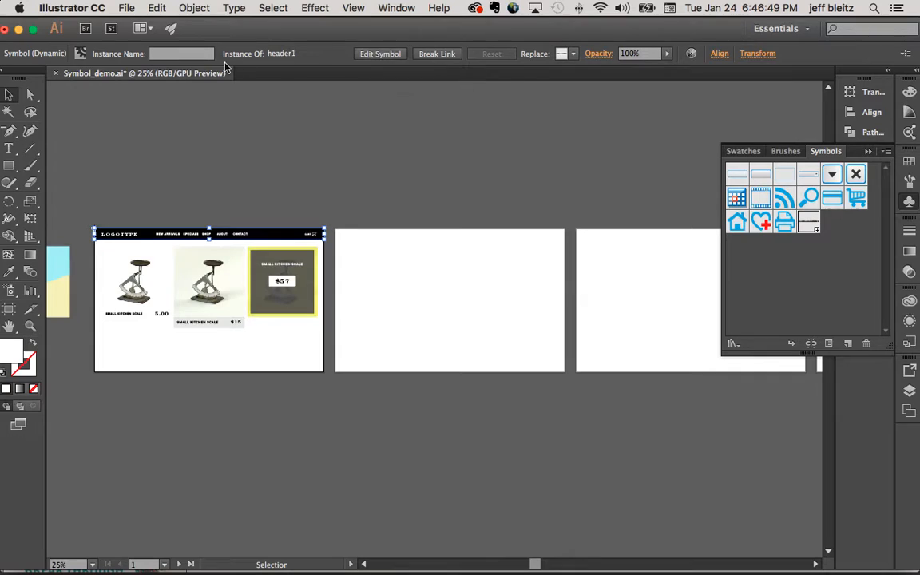
left_click_drag(248, 30, 253, 29)
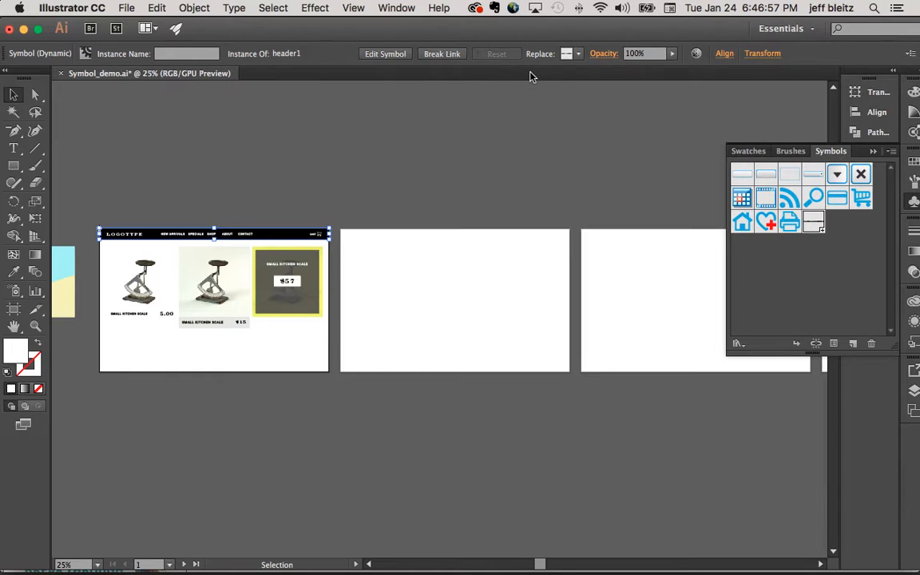
scroll(453, 190, "right", 2)
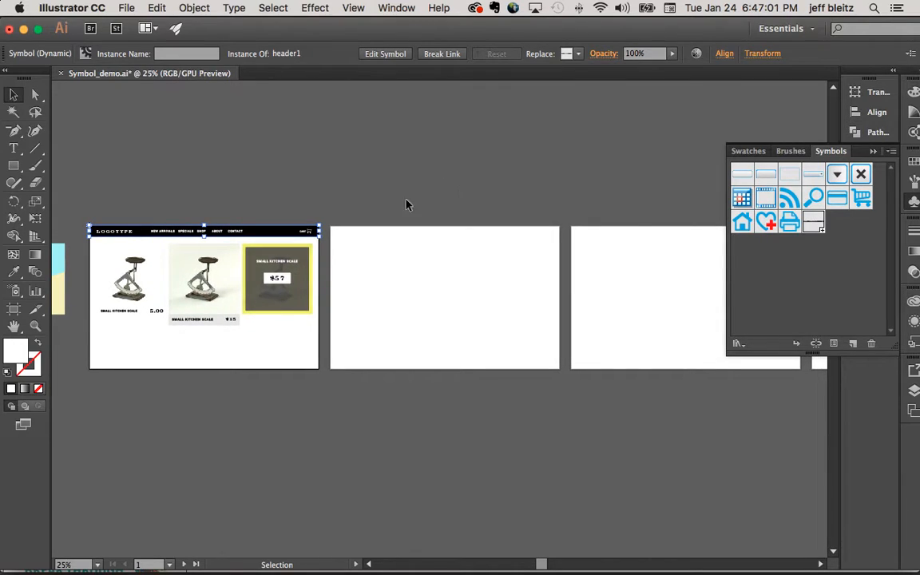
scroll(308, 191, "up", 1)
left_click(302, 191)
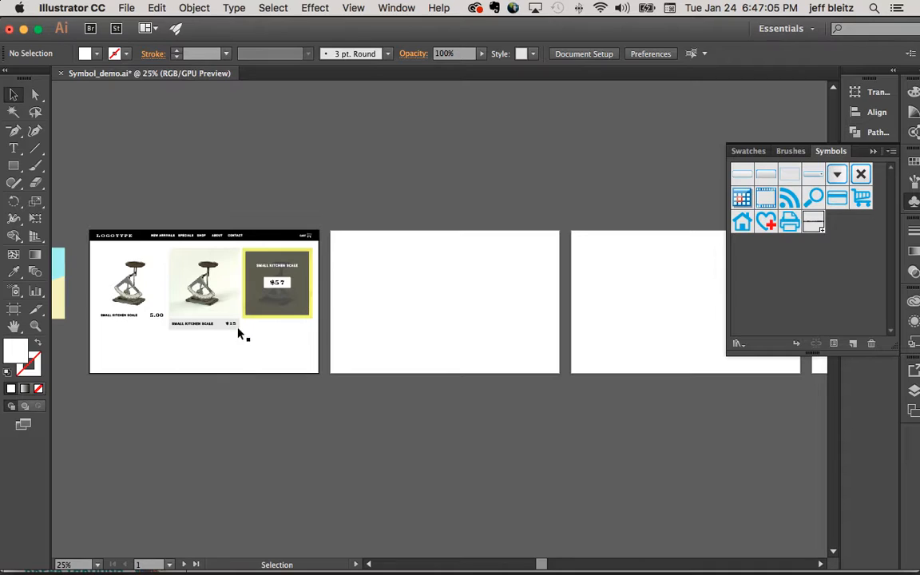
- Cut the header1 instance from the first artboard and paste it in the same place on all artboards
left_click(237, 239)
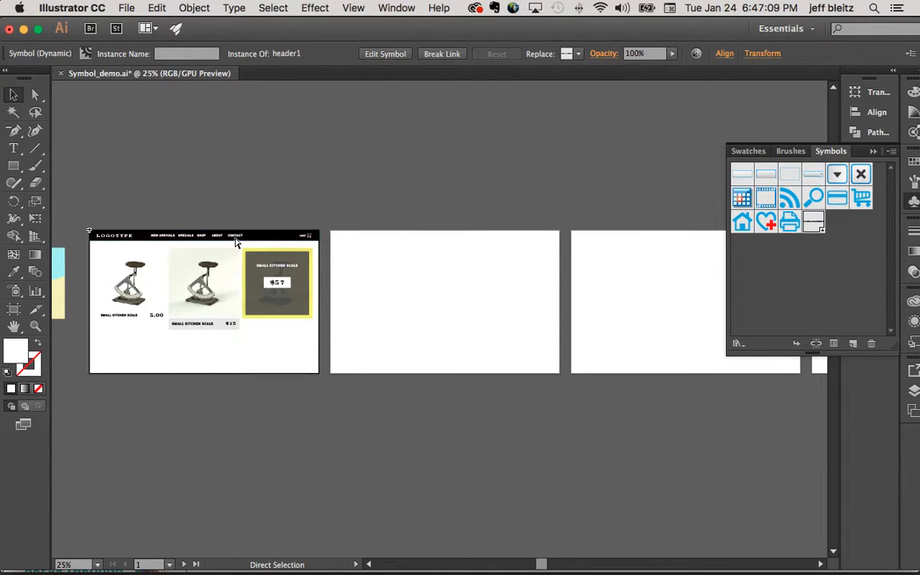
key("super+x")
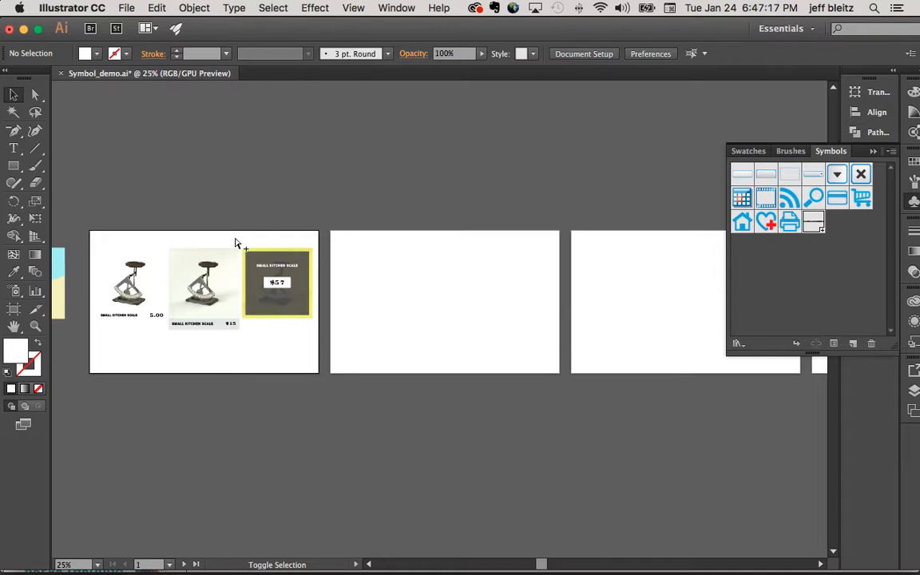
left_click(236, 243, "shift")
left_click(411, 272)
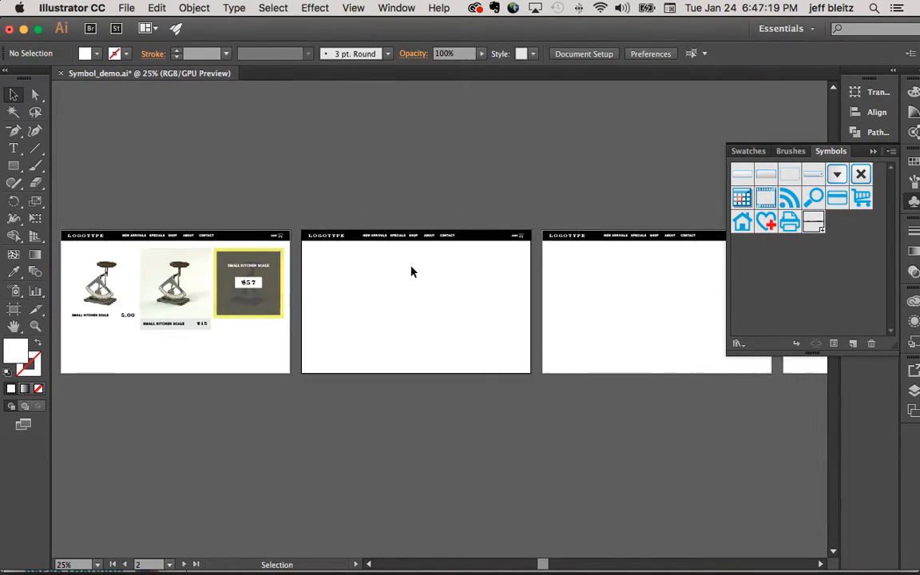
- Try moving the header above the second artboard and undo the move
scroll(411, 272, "right", 5)
scroll(411, 273, "left", 5)
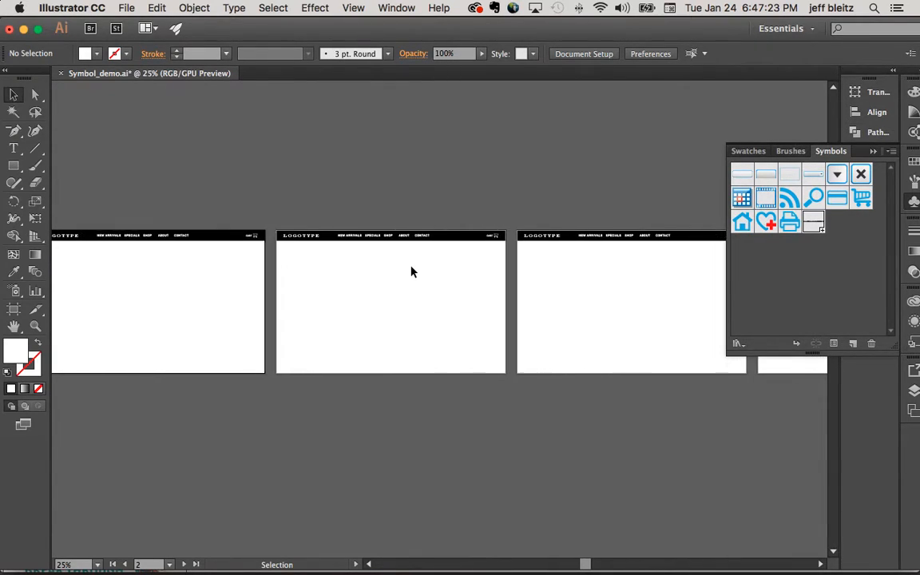
scroll(412, 272, "left", 4)
left_click_drag(366, 242, 368, 202)
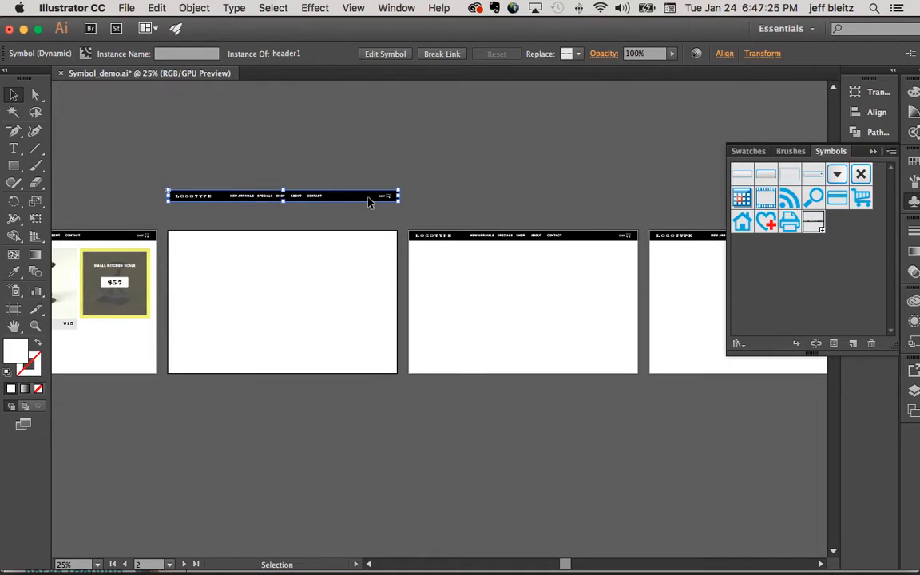
key("super+z")
- Examine the header instance on the first artboard at 100% zoom
left_click(35, 324)
left_click(279, 214)
left_click(344, 318)
left_click(495, 305)
scroll(497, 305, "left", 10)
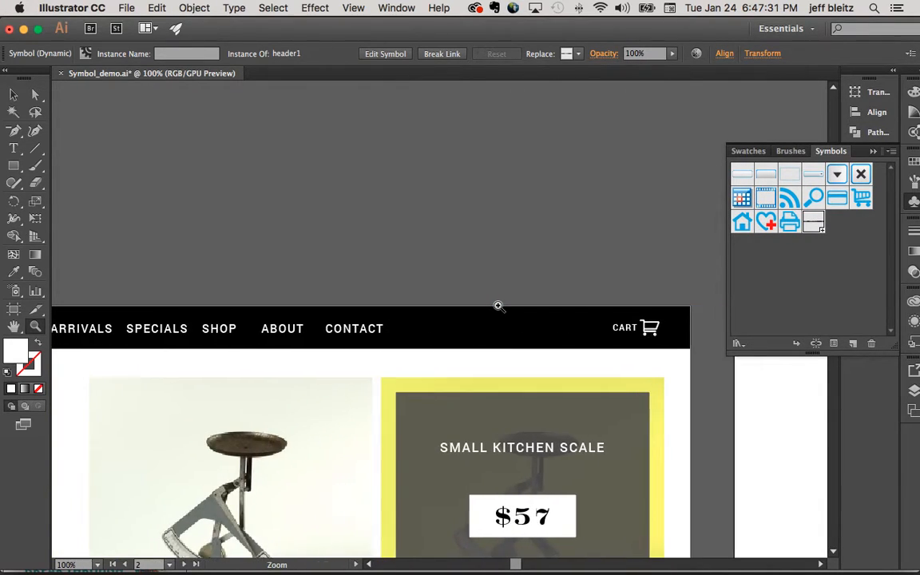
scroll(496, 305, "left", 5)
left_click(14, 94)
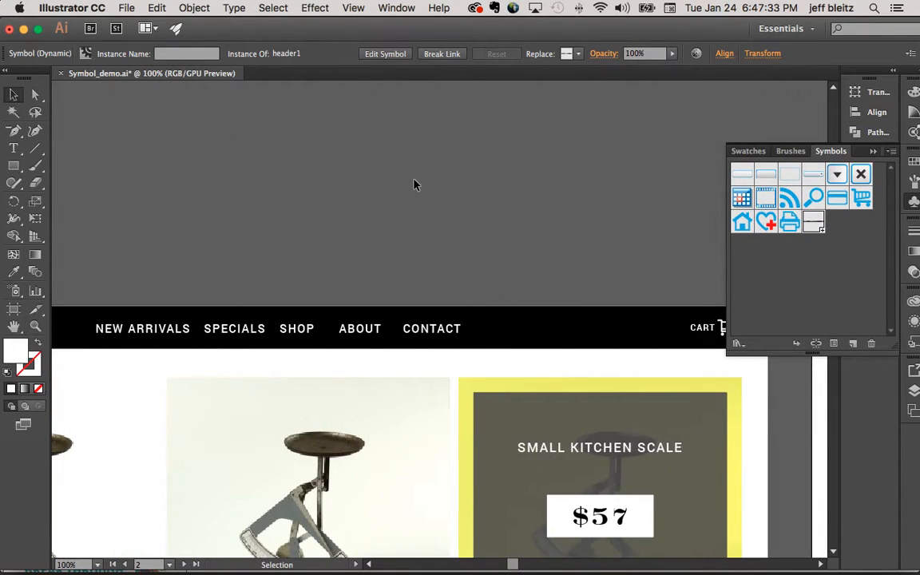
left_click(414, 185)
scroll(411, 199, "left", 15)
scroll(412, 200, "down", 5)
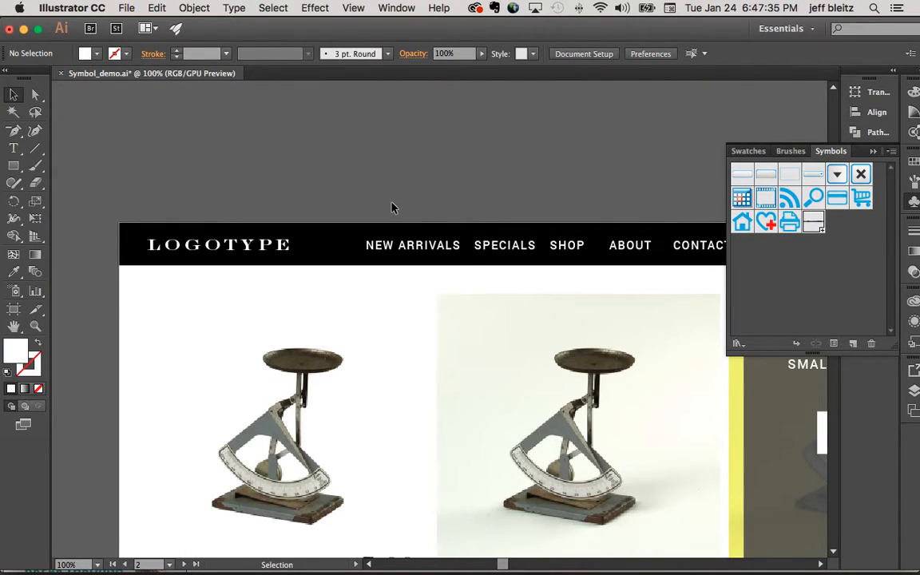
left_click(349, 242)
scroll(406, 192, "right", 5)
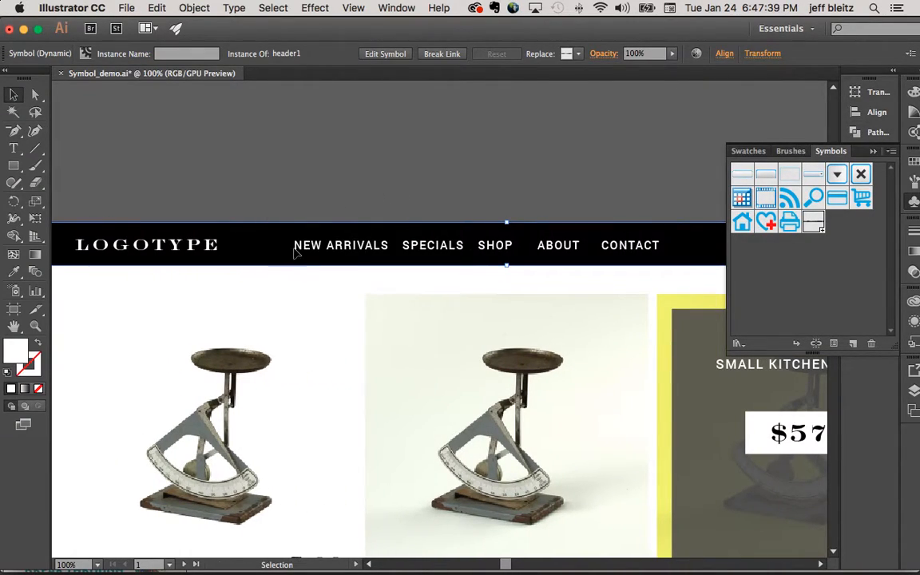
- Open the header1 symbol definition for editing from the instance on the fourth artboard
scroll(406, 237, "right", 10)
scroll(407, 234, "right", 6)
double_click(574, 254)
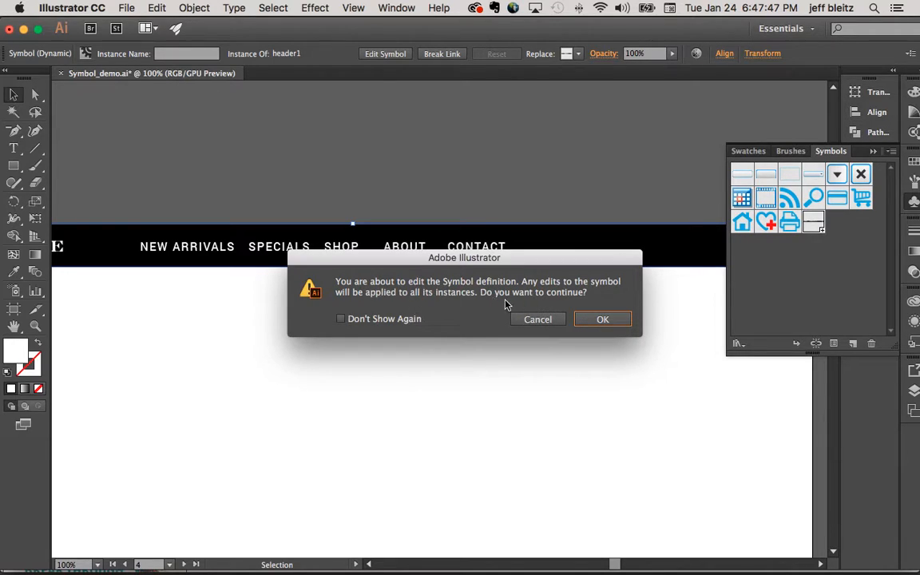
left_click(603, 319)
- Change the fill of the header1 symbol's black background rectangle to red
left_click(539, 240)
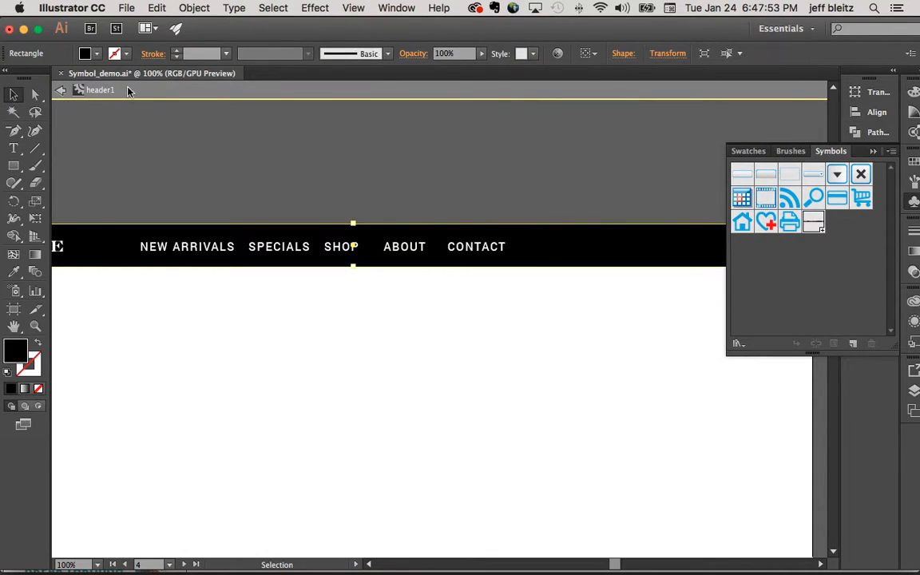
scroll(152, 120, "right", 1)
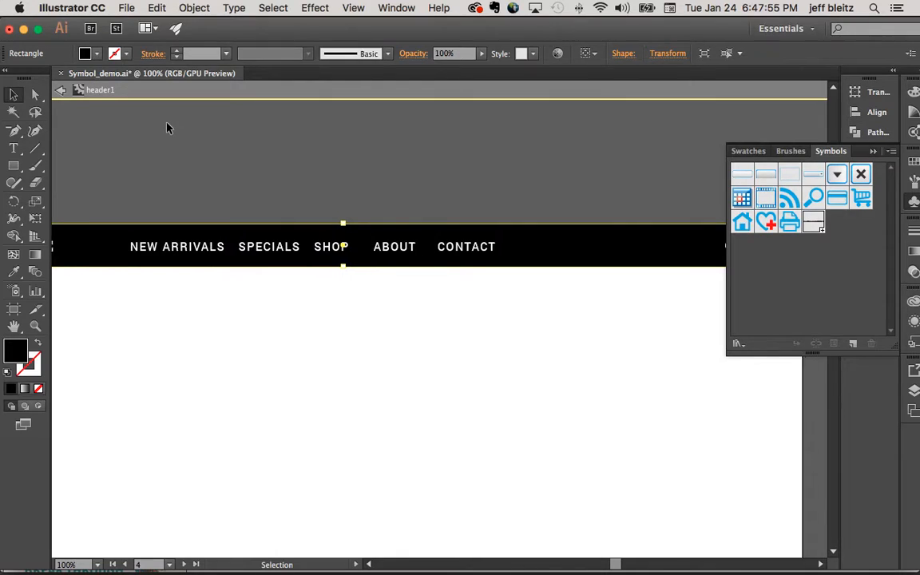
scroll(168, 127, "right", 5)
scroll(168, 127, "down", 2)
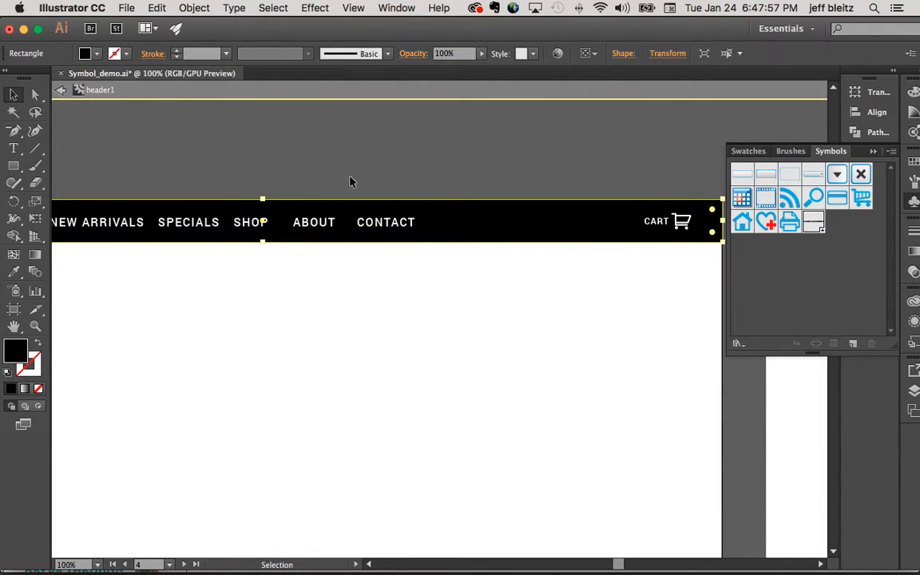
left_click(913, 164)
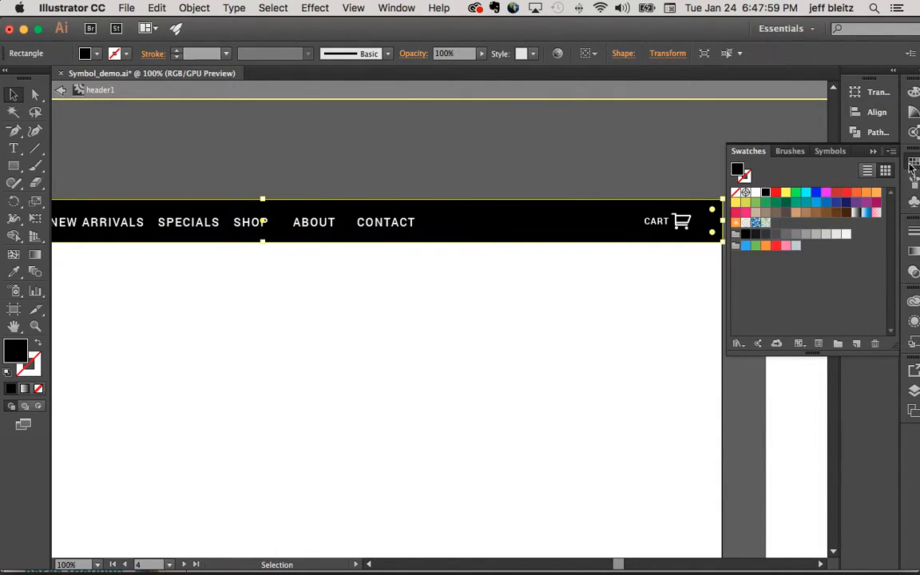
left_click(775, 194)
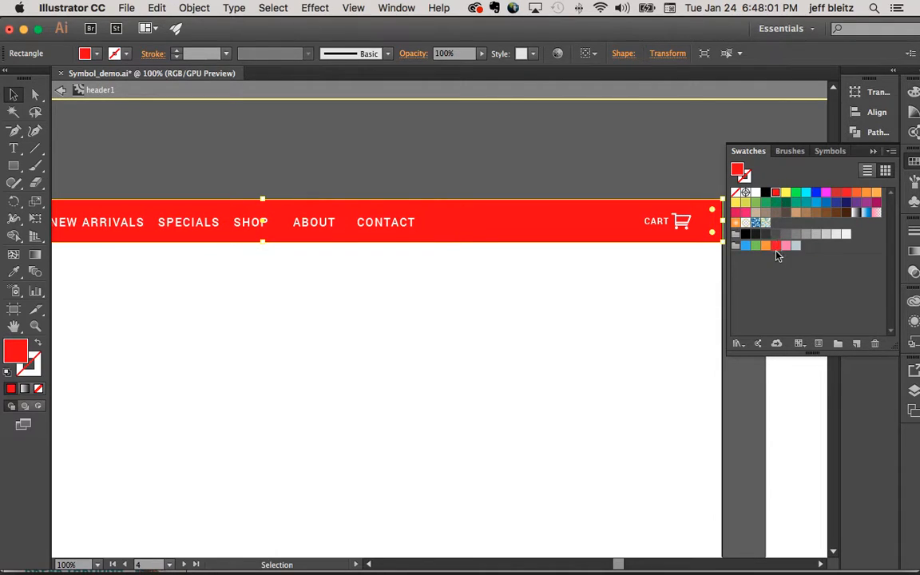
- Change the header1 background rectangle's fill to a darker red and leave symbol editing
left_click(837, 193)
left_click(535, 165)
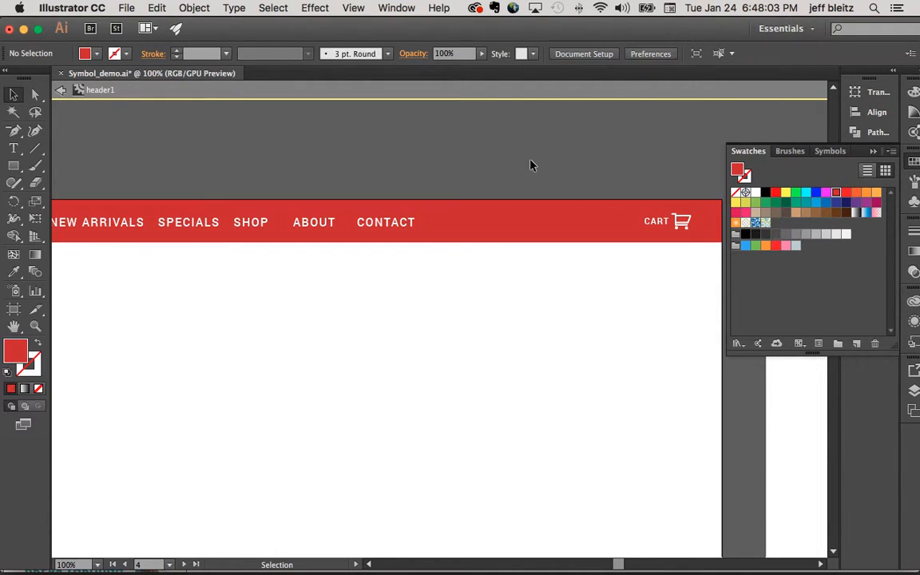
left_click(60, 91)
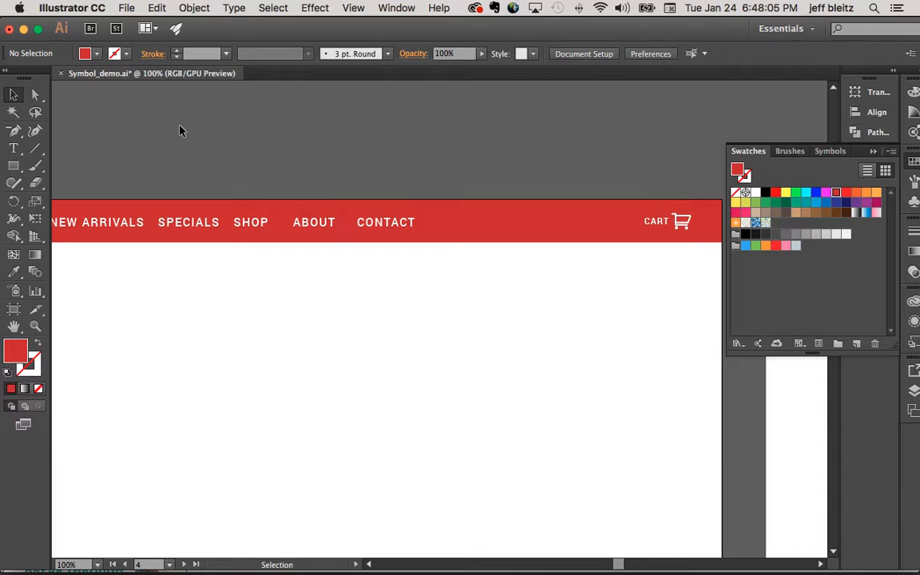
- Examine the header instances across all artboards at 25% zoom
key("super+minus")
key("super+minus")
key("super+minus")
key("super+minus")
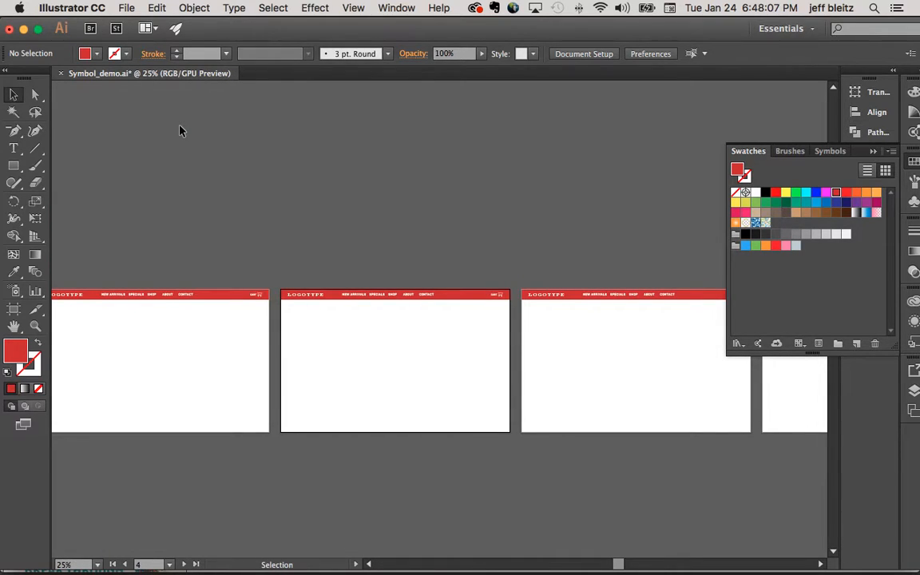
scroll(181, 131, "left", 3)
scroll(181, 131, "left", 4)
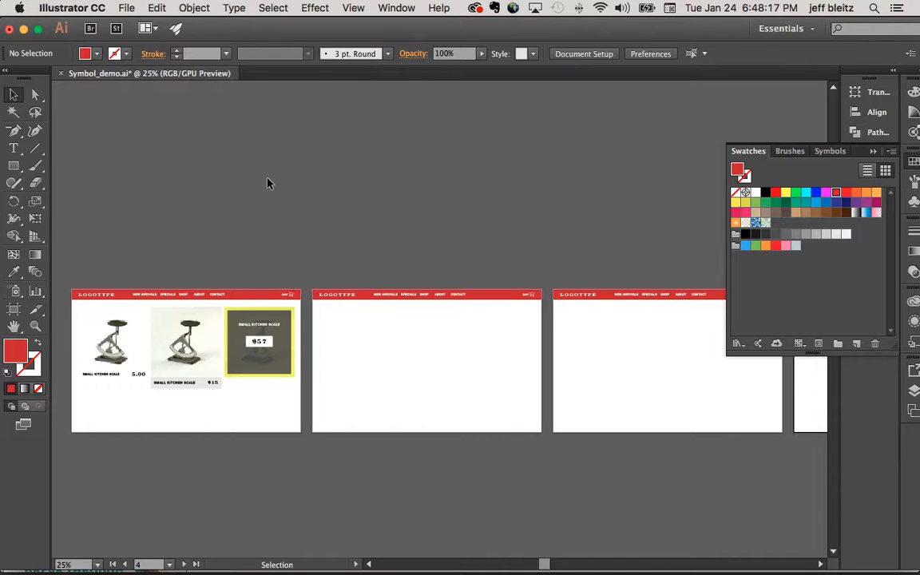
scroll(267, 183, "down", 1)
scroll(267, 183, "right", 5)
scroll(356, 205, "right", 5)
- Try duplicating the header1 symbol and opening the copy for editing, and undo the duplication
left_click(326, 268)
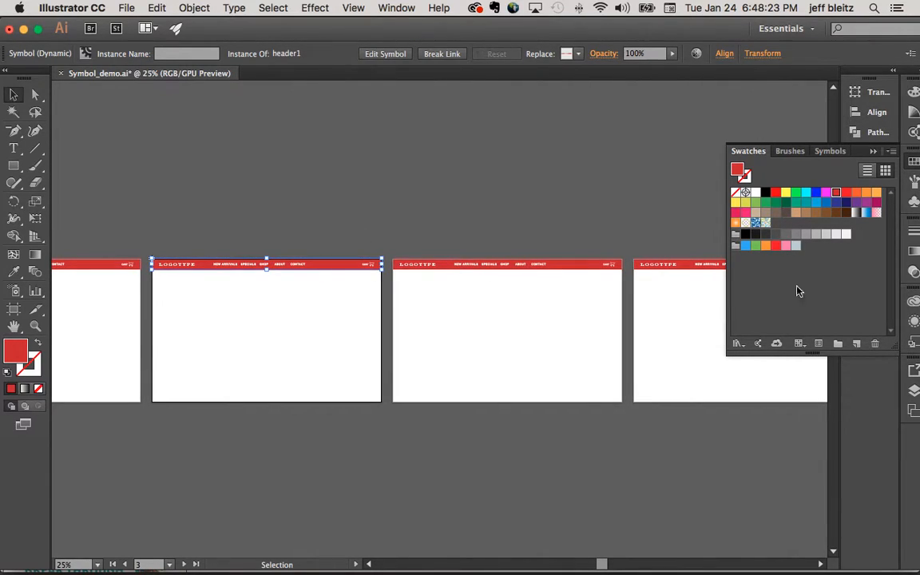
left_click(915, 202)
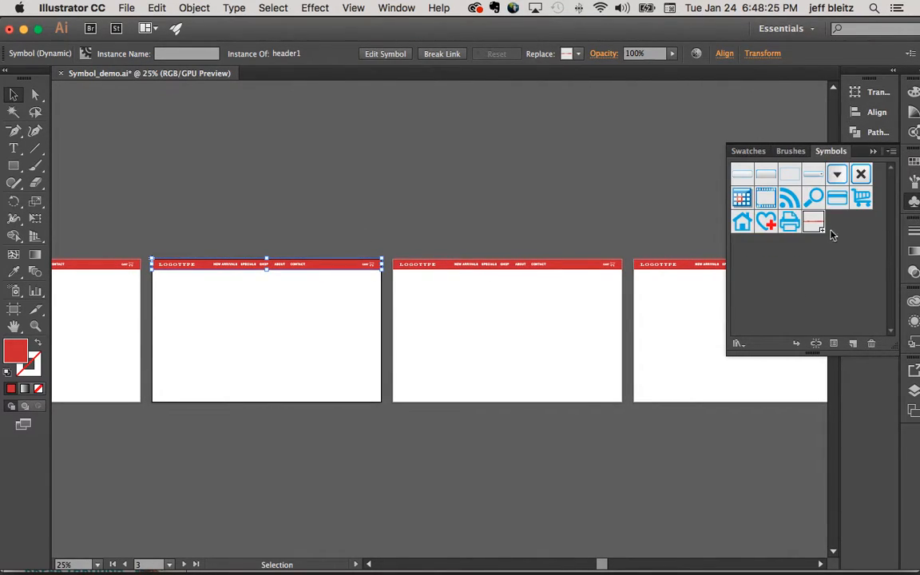
left_click(892, 151)
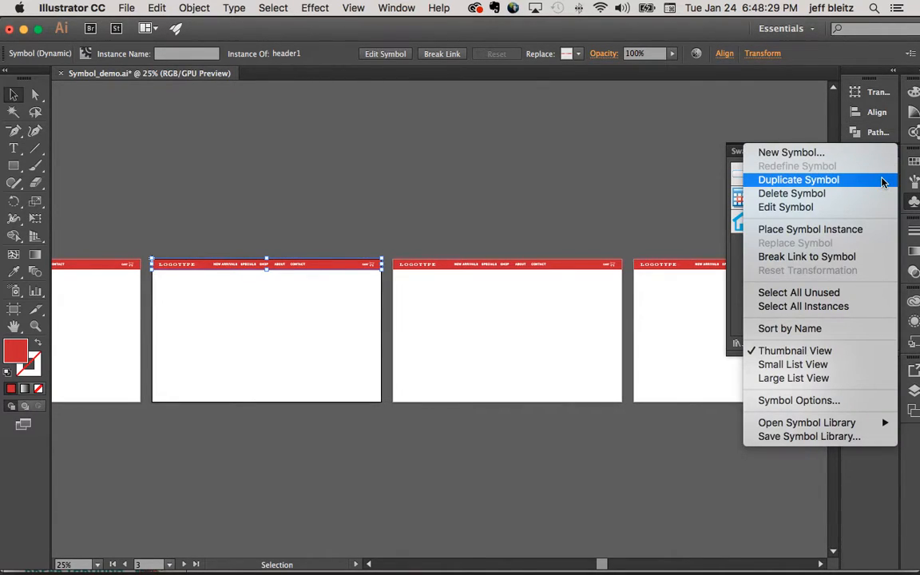
left_click(881, 183)
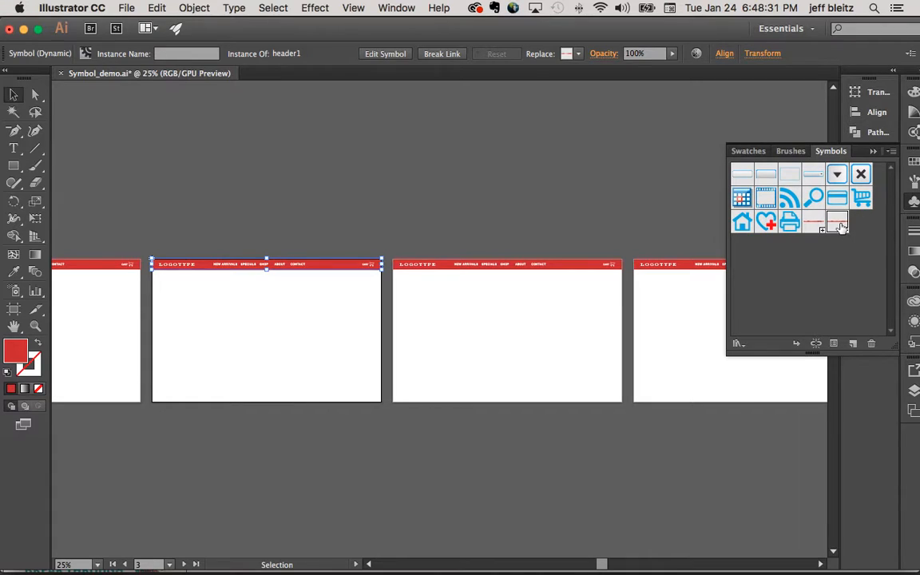
double_click(838, 225)
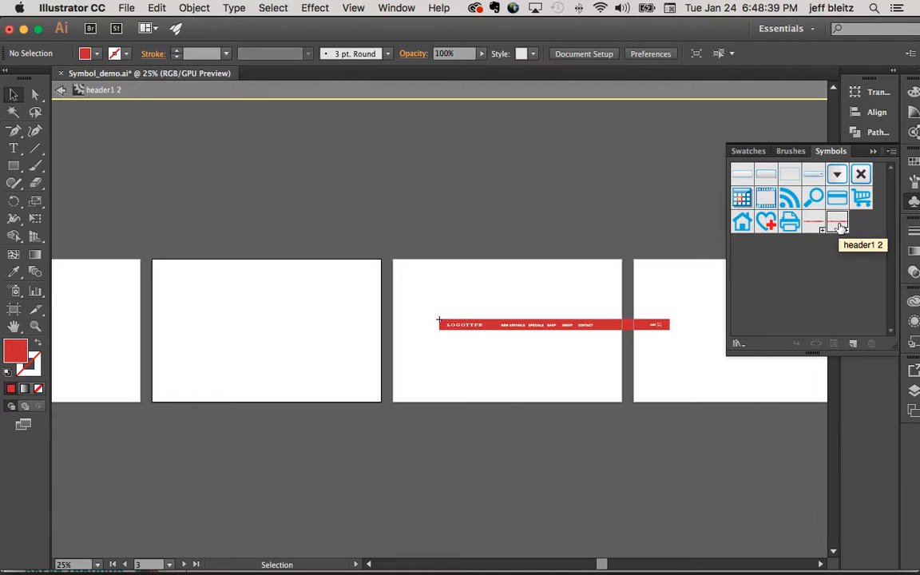
key("super+z")
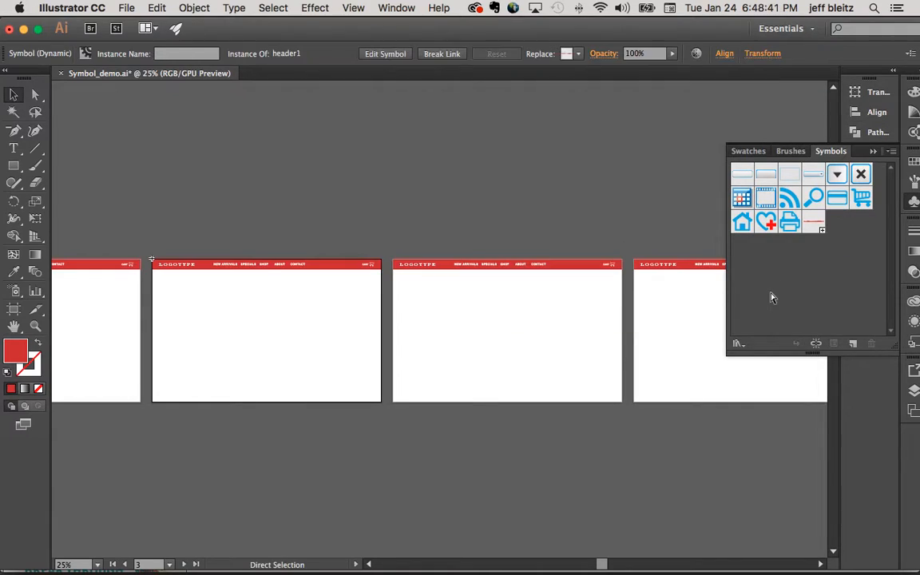
- Duplicate the header1 symbol and open the copy's definition for editing
left_click(891, 151)
left_click(580, 196)
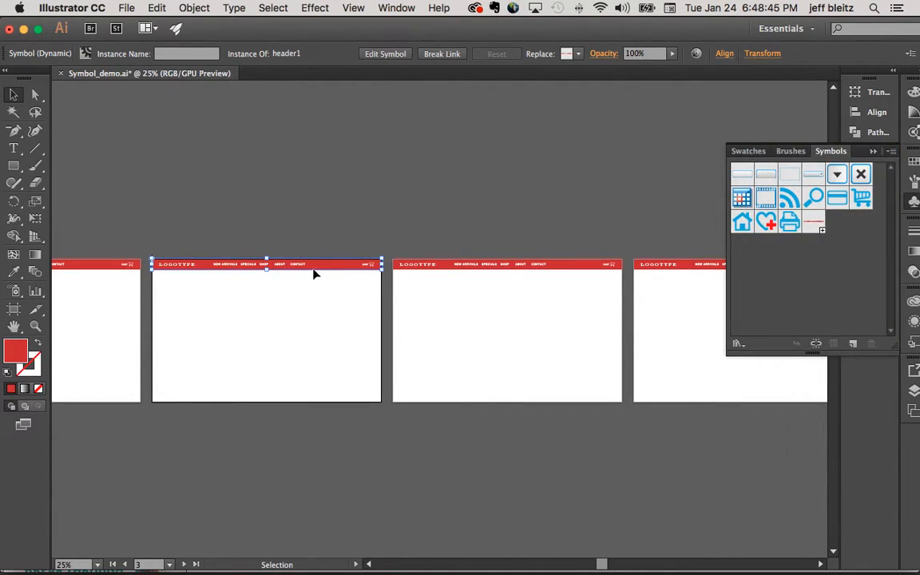
left_click_drag(815, 229, 815, 229)
left_click(892, 151)
left_click(868, 179)
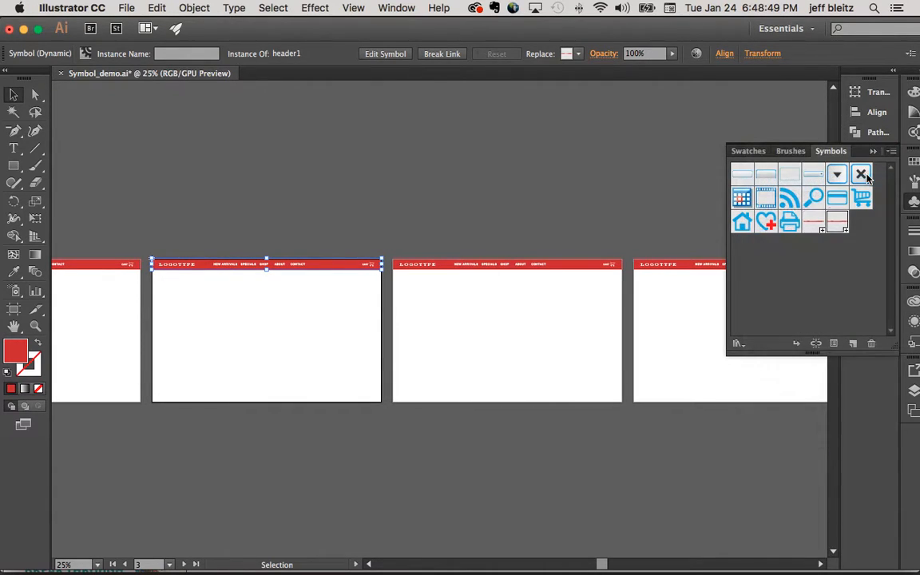
left_click(893, 159)
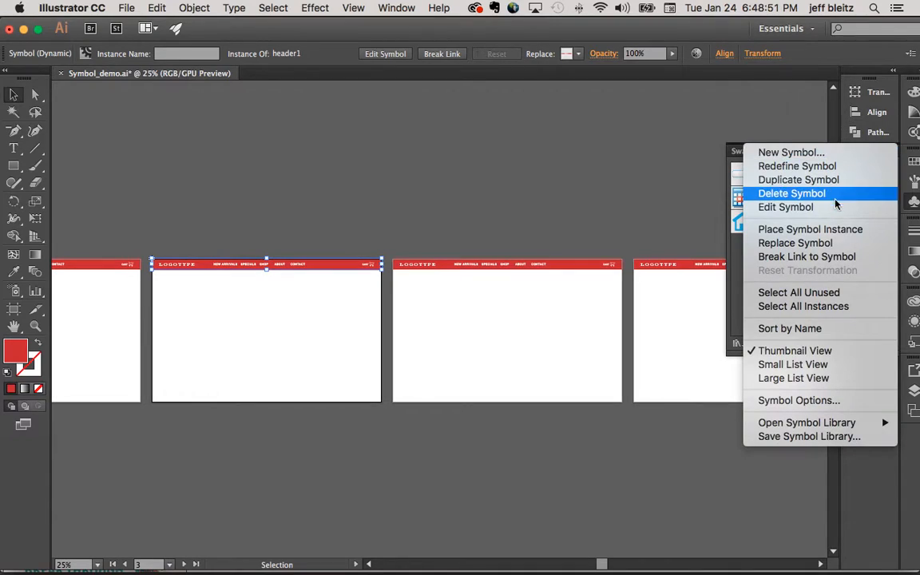
left_click(823, 206)
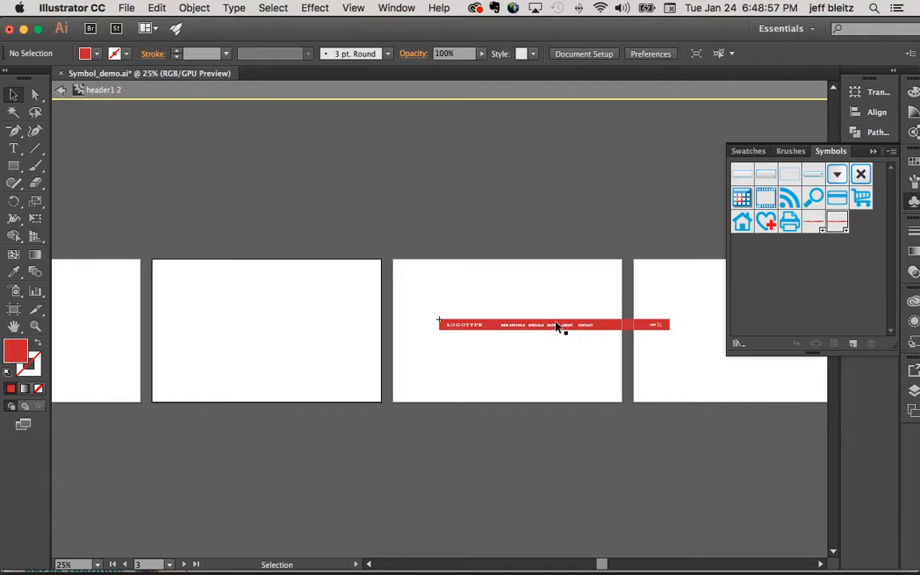
- Delete the cart icon beside the CART text in the duplicated header symbol
key("z")
left_click(480, 312)
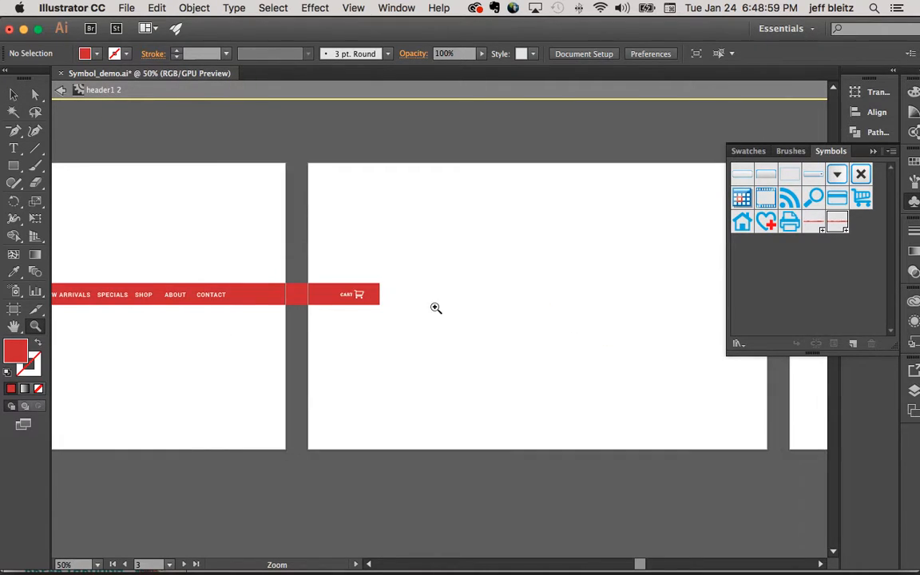
left_click(260, 312)
scroll(343, 301, "left", 4)
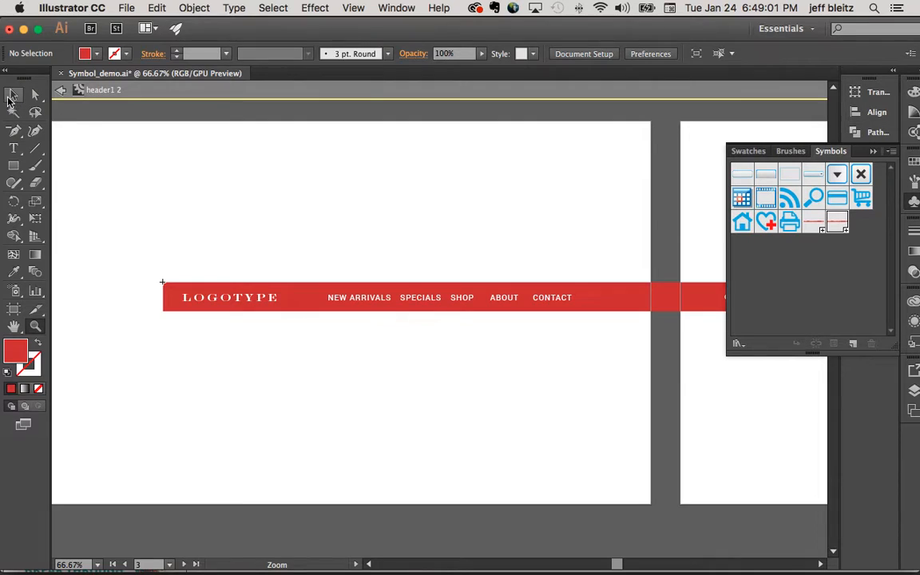
left_click(12, 96)
scroll(462, 209, "right", 5)
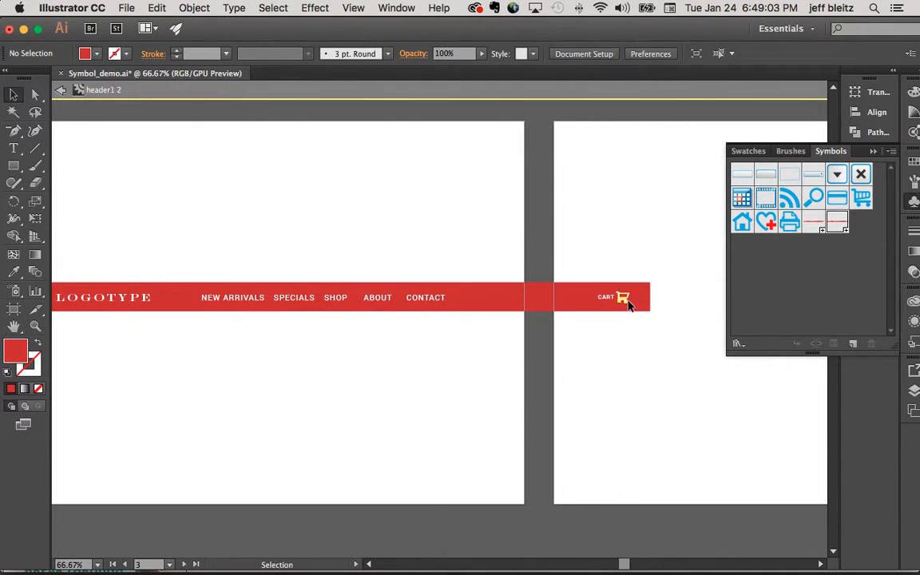
left_click(625, 300)
left_click(639, 281)
left_click(611, 299)
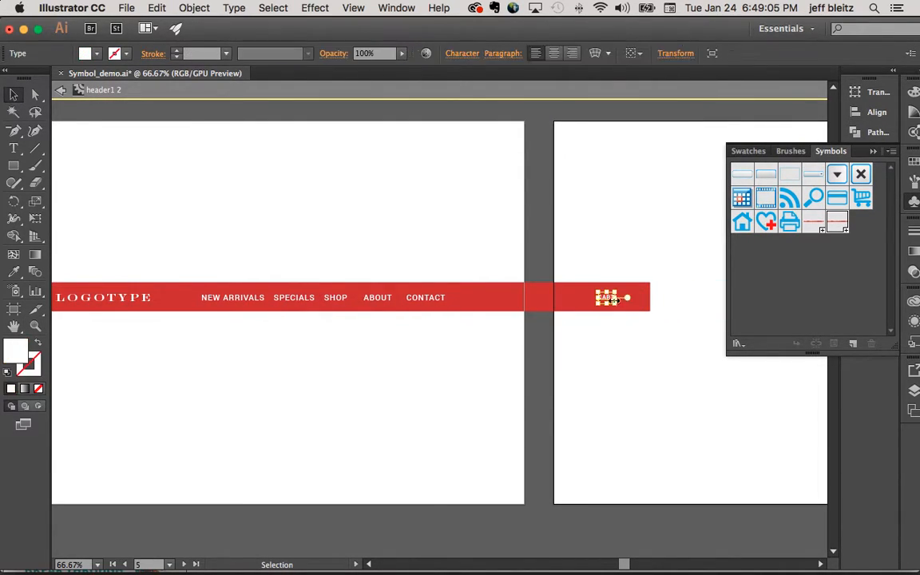
- Delete the NEW ARRIVALS, SPECIALS, SHOP, ABOUT and CONTACT links and move LOGOTYPE to the middle of the header bar
scroll(451, 289, "left", 4)
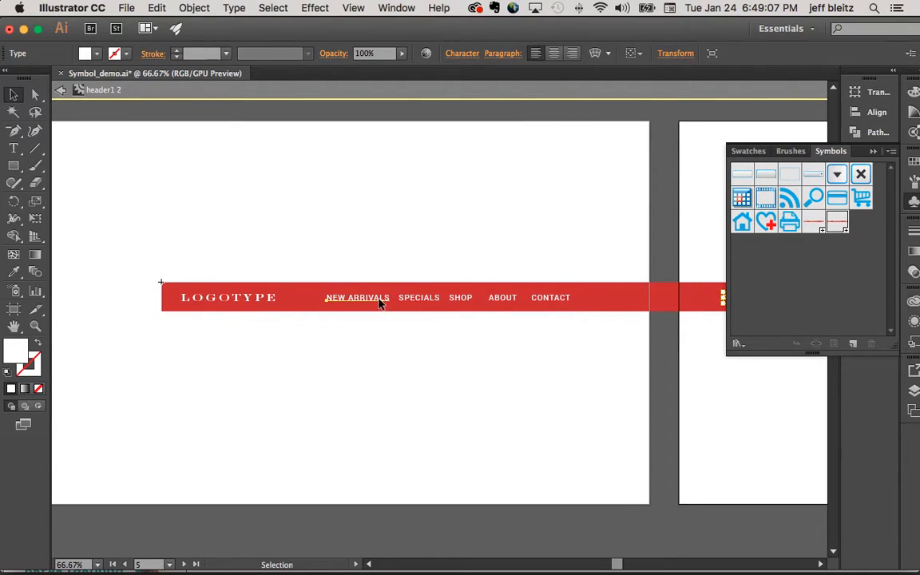
left_click(382, 302)
left_click(421, 299, "shift")
left_click(462, 300, "shift")
left_click(508, 302, "shift")
left_click(556, 301, "shift")
key("Delete")
left_click_drag(261, 306, 547, 319)
left_click(380, 261)
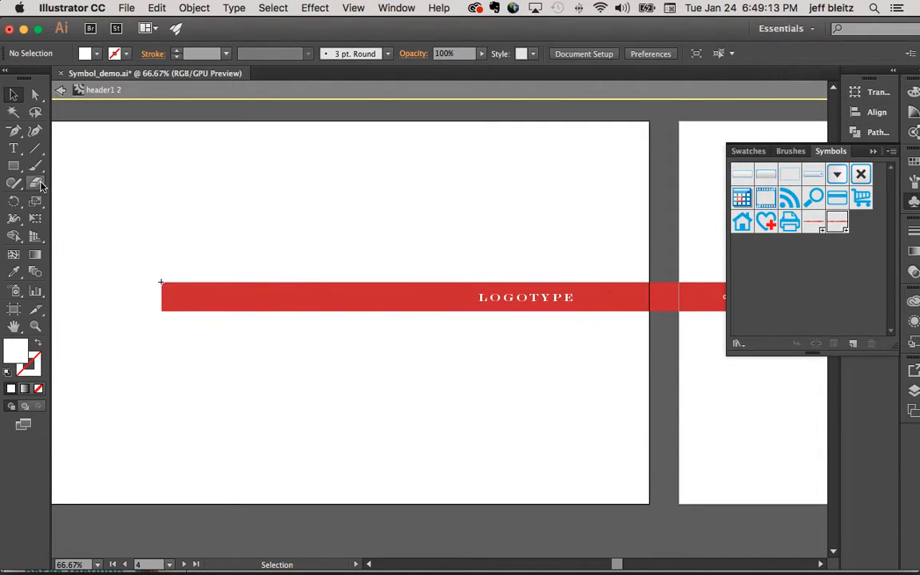
- Build a menu icon from three stacked small white rectangles at the header bar's left end and leave symbol editing
left_click(13, 165)
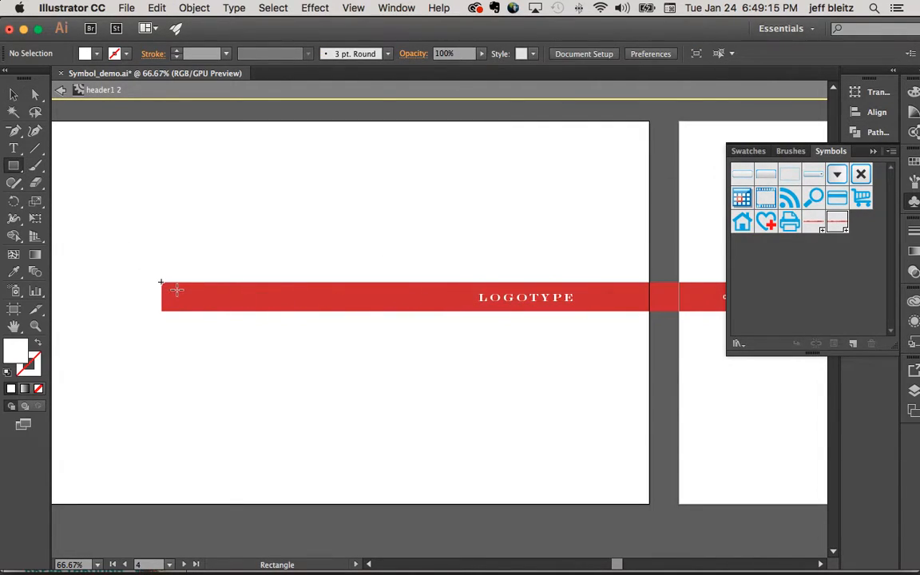
left_click_drag(191, 293, 196, 295)
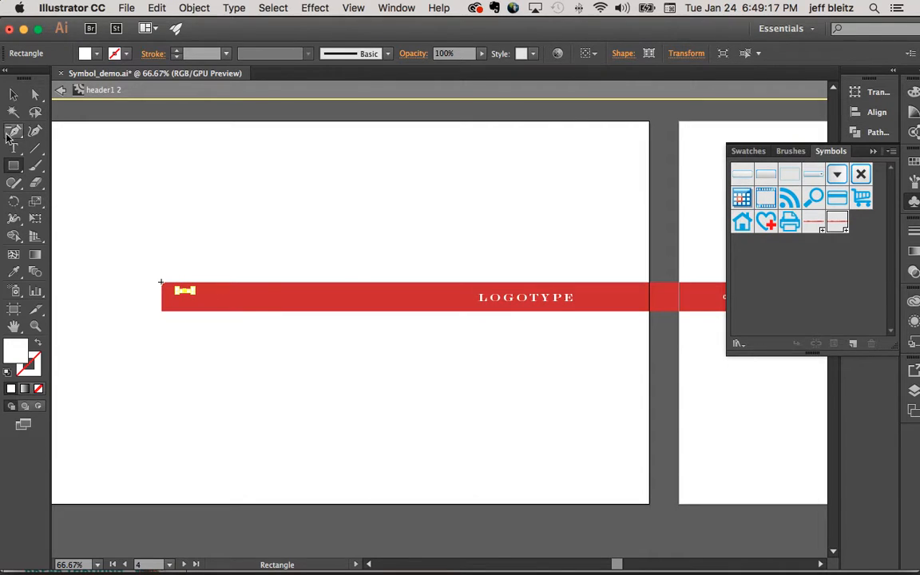
left_click(11, 96)
left_click_drag(183, 297, 186, 308)
left_click(219, 246)
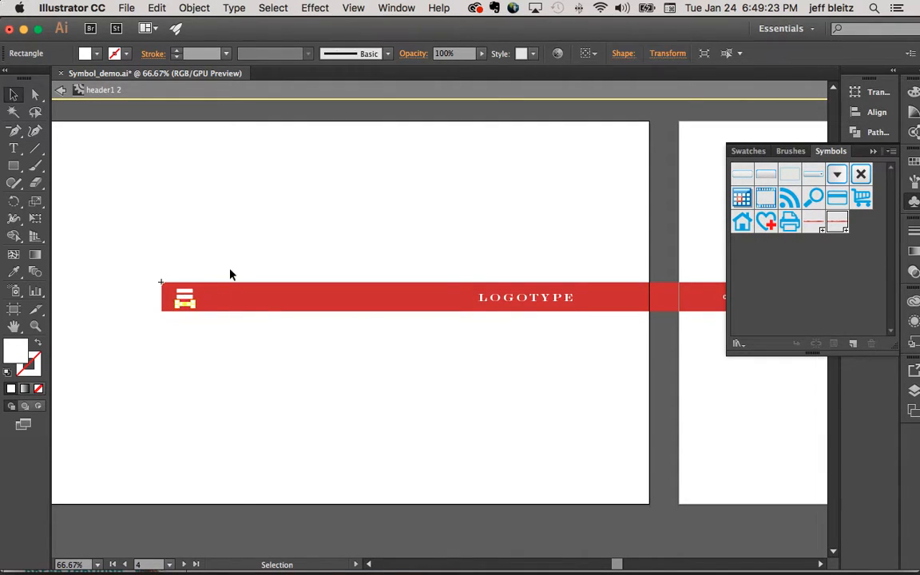
double_click(232, 274)
- Reopen the duplicated header symbol for editing and change its background rectangle's fill to black
scroll(199, 202, "right", 3)
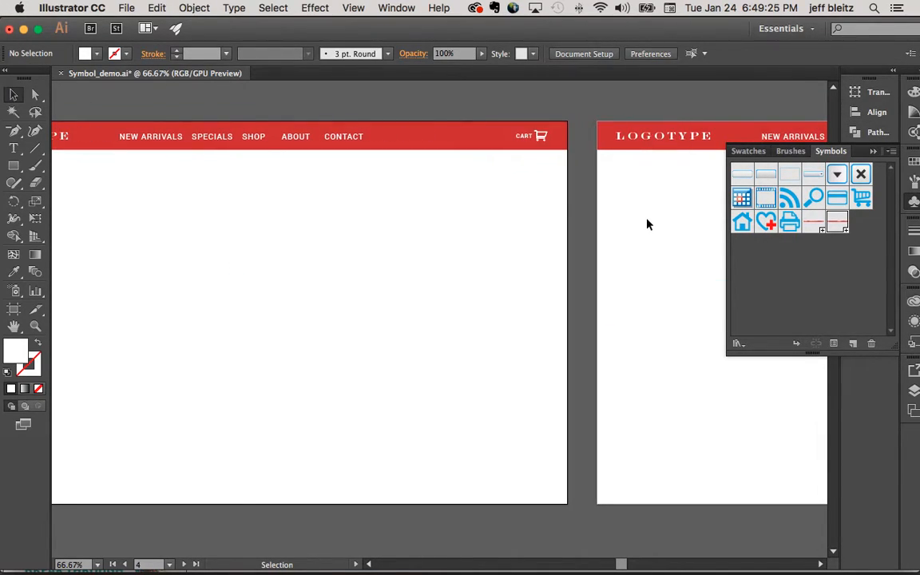
key("super+minus")
key("super+minus")
key("super+minus")
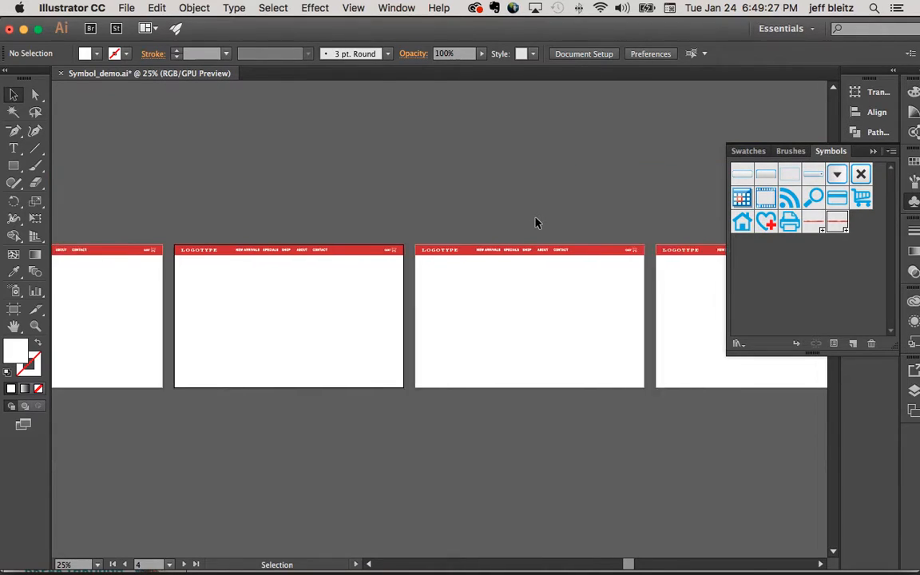
double_click(837, 224)
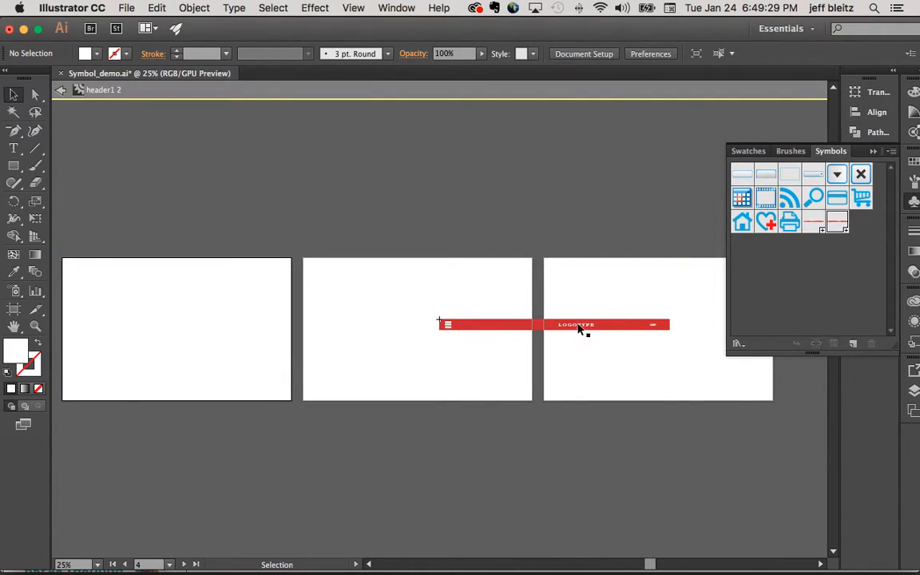
left_click(509, 328)
left_click(749, 150)
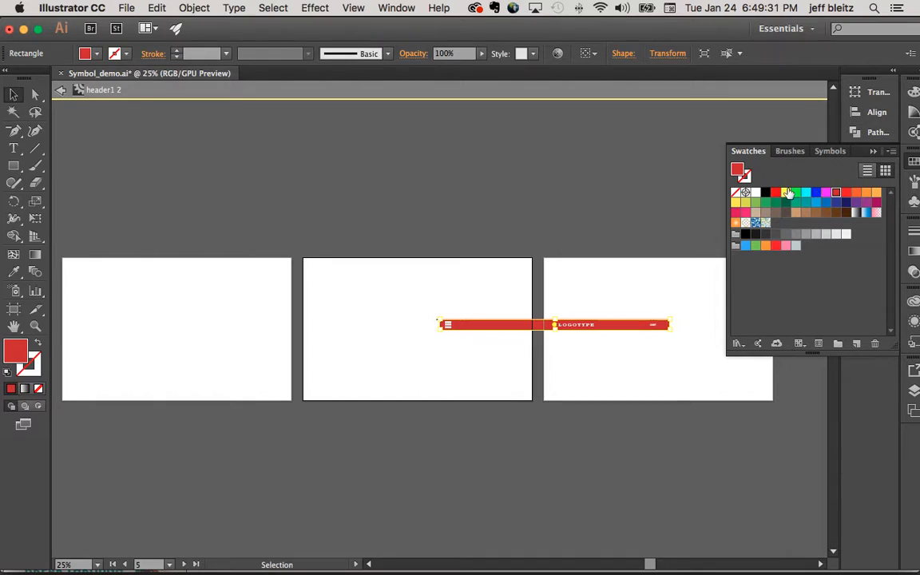
left_click(766, 194)
left_click(495, 185)
- Stretch the black background rectangle downward to a height of about 85 px and leave symbol editing
left_click(532, 328)
left_click_drag(556, 331, 556, 335)
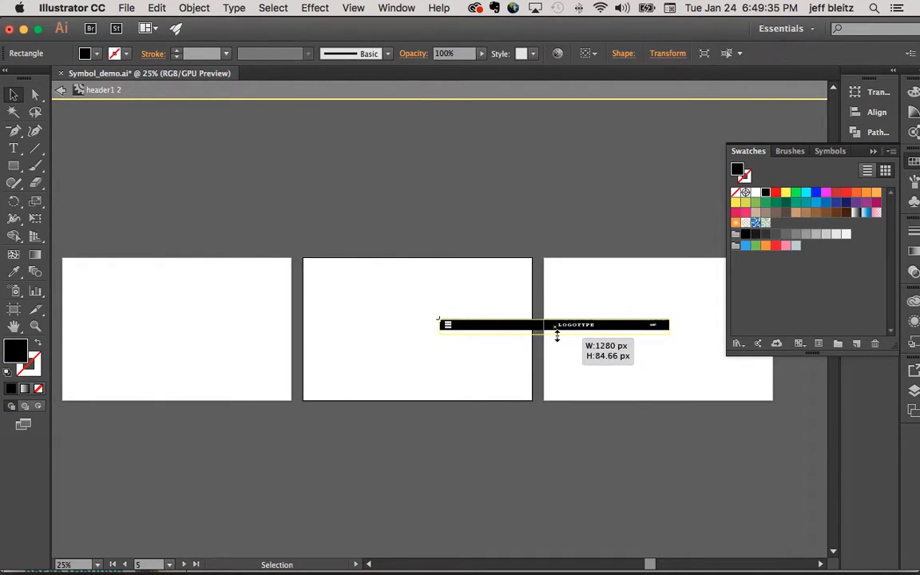
left_click(549, 292)
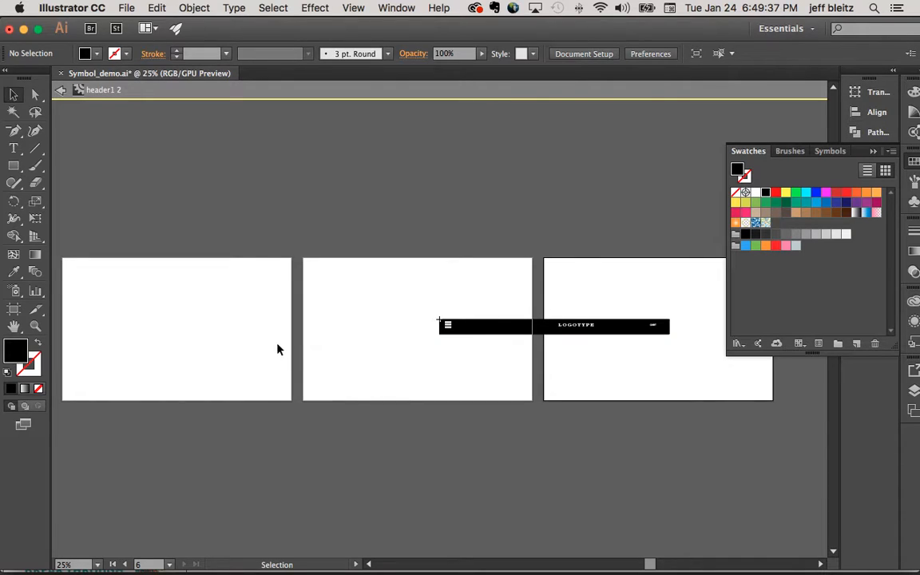
key("z")
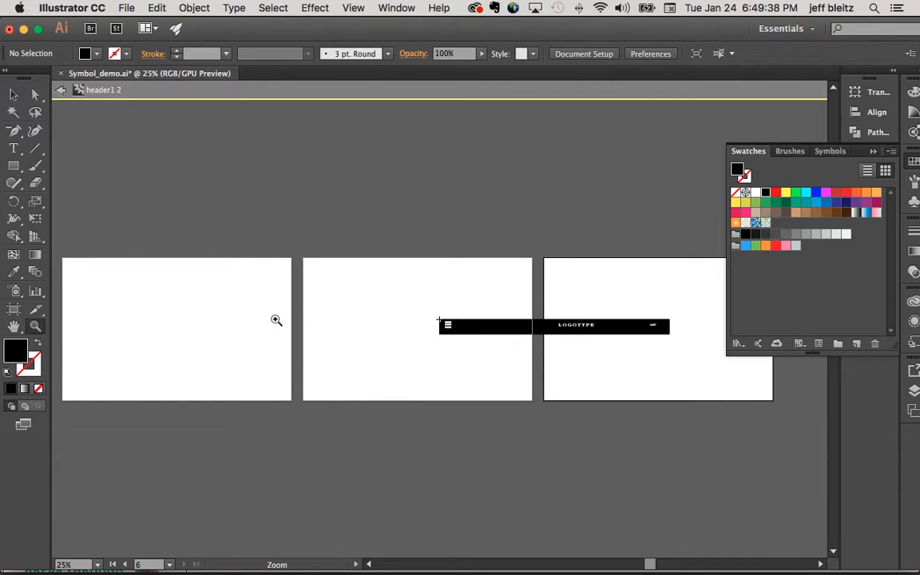
left_click(67, 90)
- Replace the red header instances on the third and fourth artboards with the black header symbol
left_click(372, 224)
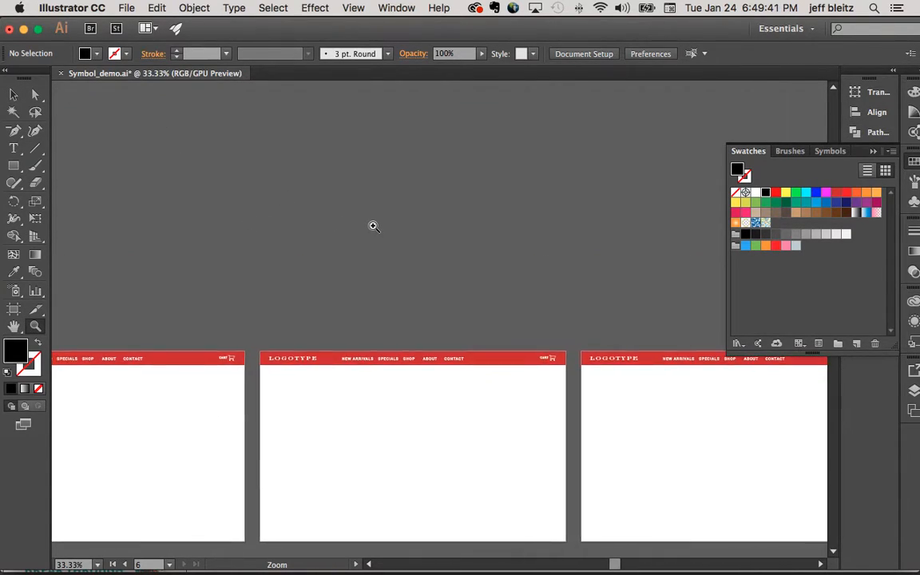
left_click(372, 226, "alt")
left_click(371, 226, "alt")
scroll(376, 228, "down", 3)
scroll(400, 228, "left", 1)
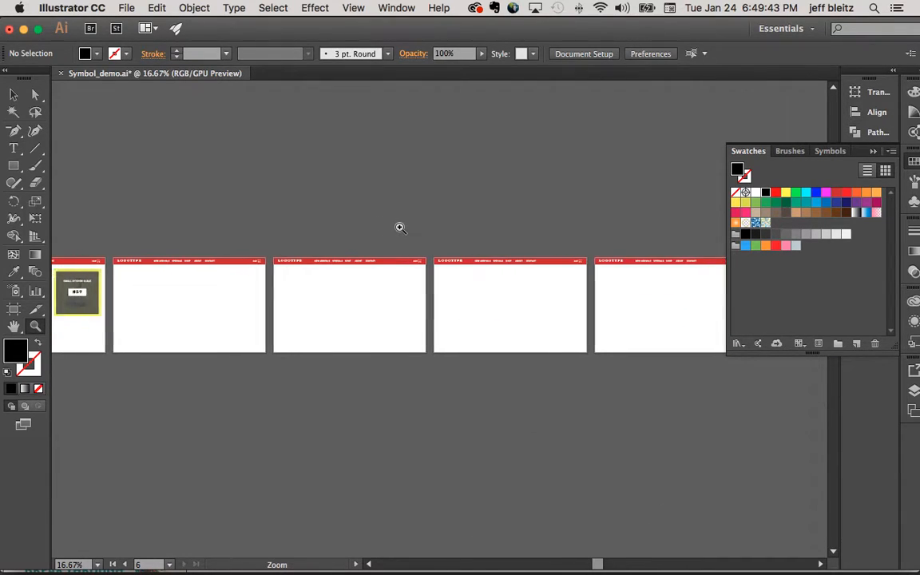
scroll(400, 228, "left", 2)
key("v")
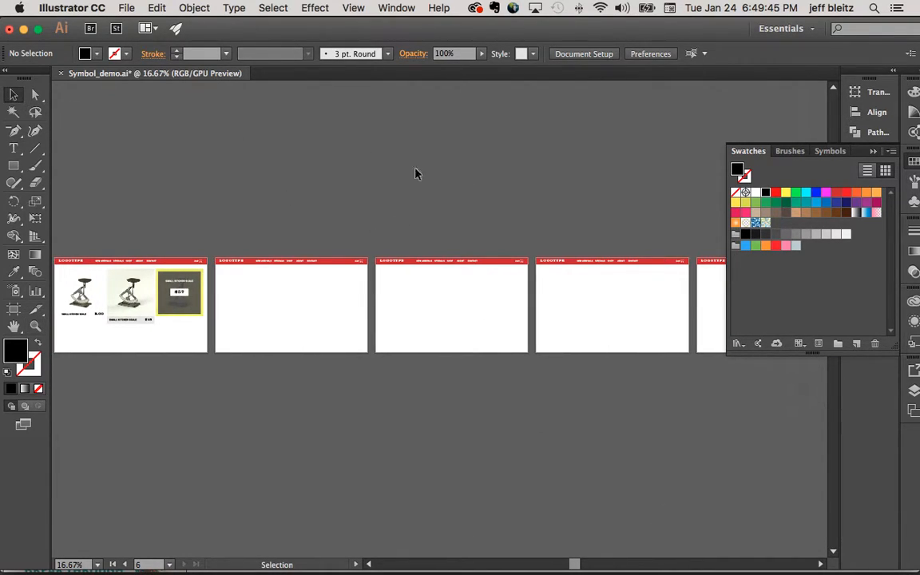
left_click(829, 151)
left_click(837, 224)
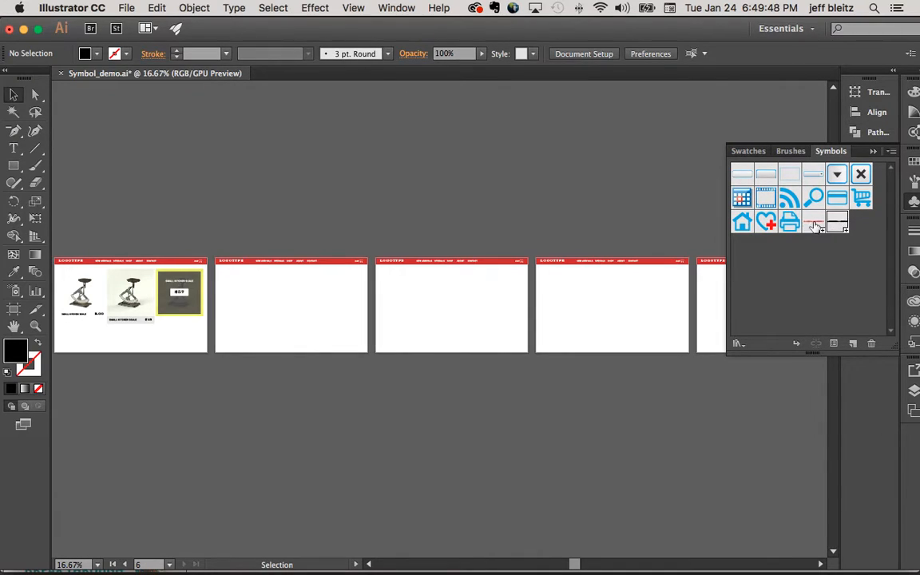
left_click(465, 264)
scroll(467, 264, "right", 3)
left_click(483, 262, "shift")
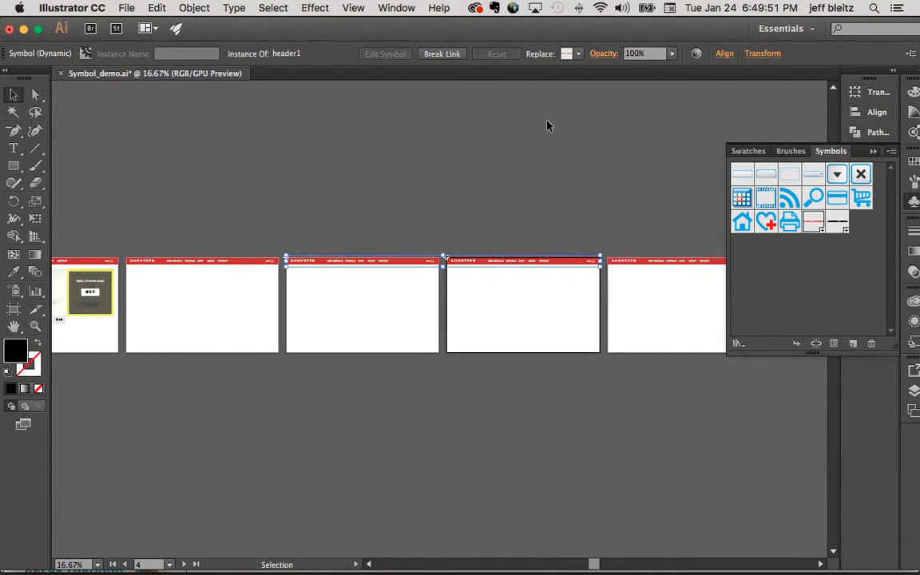
left_click(444, 228)
left_click_drag(493, 288, 494, 288)
left_click(579, 54)
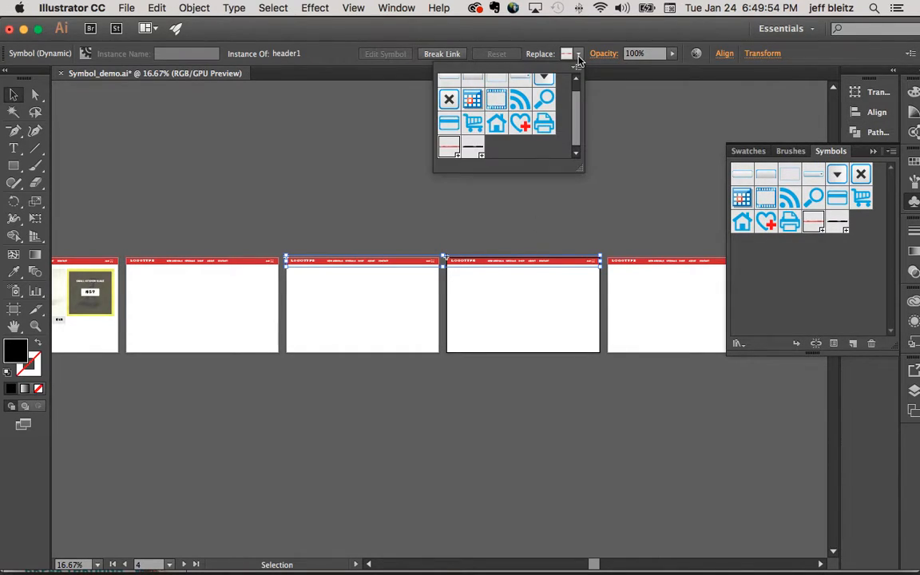
left_click(472, 147)
left_click(471, 229)
left_click(469, 213)
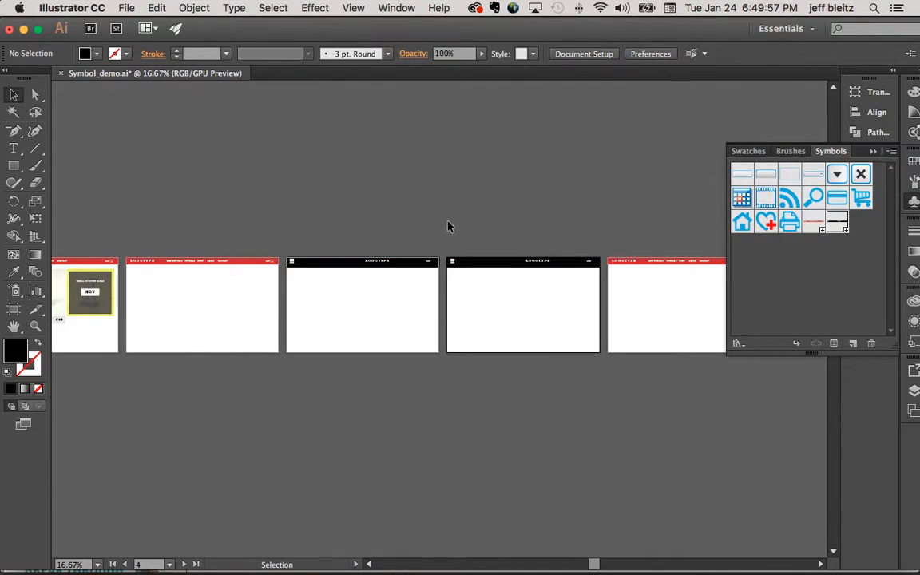
- Swap the third artboard's black header for the Add Favorite symbol and back to the header1 2 symbol
scroll(375, 256, "right", 1)
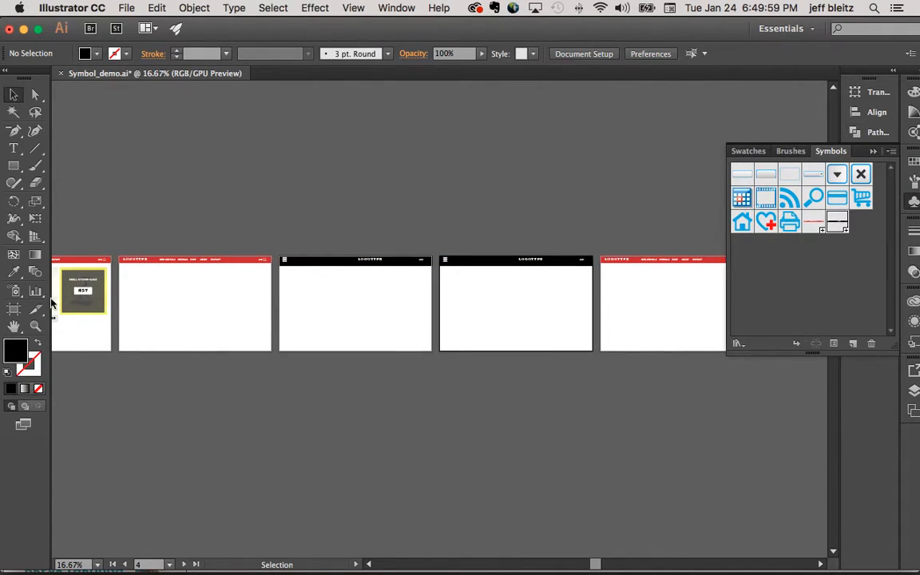
left_click(35, 325)
left_click(327, 252)
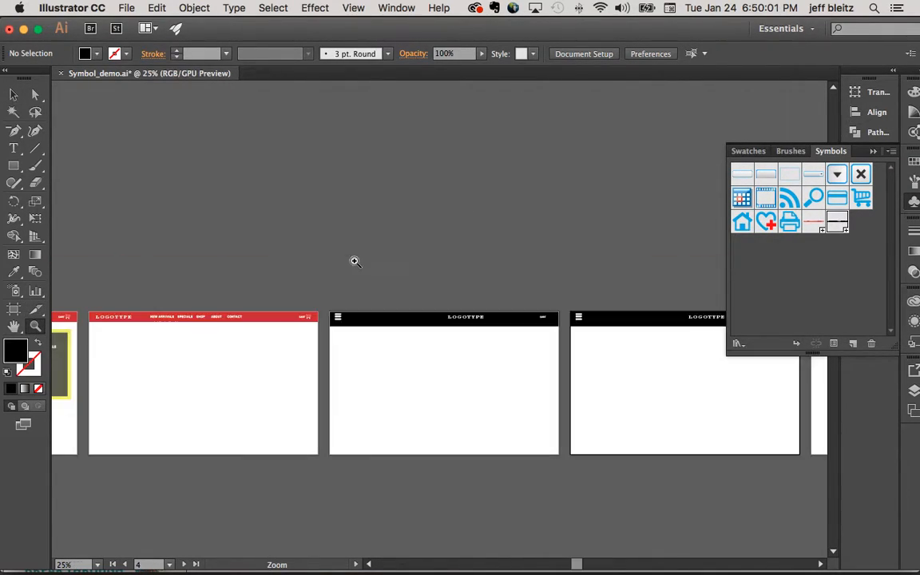
left_click(430, 312)
left_click(436, 319)
left_click(437, 319)
left_click(436, 319)
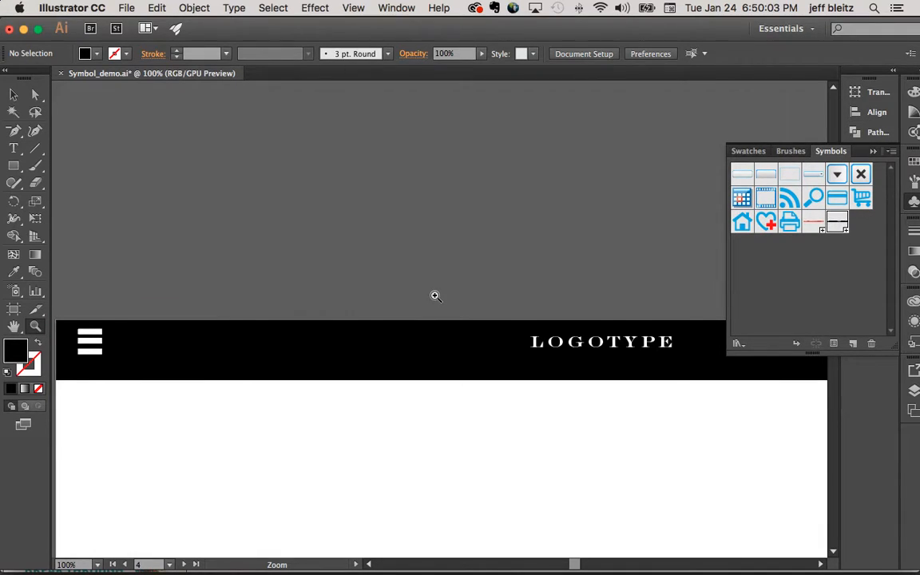
left_click(14, 94)
left_click(567, 363)
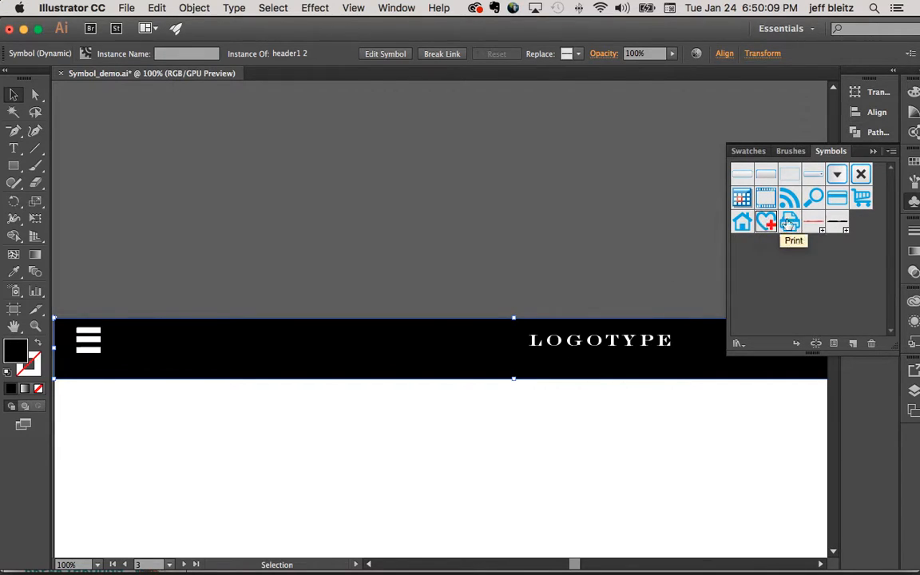
left_click(577, 53)
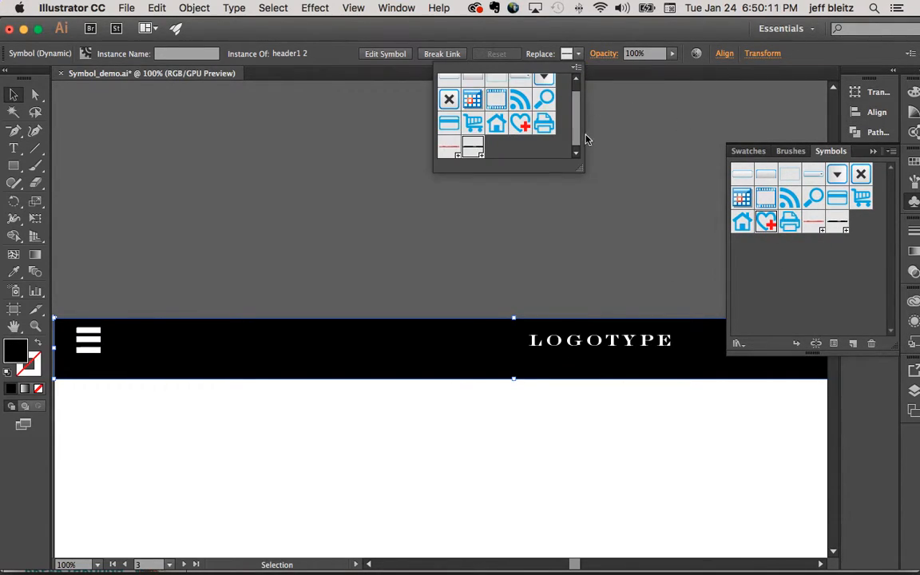
left_click(521, 124)
scroll(495, 227, "left", 5)
scroll(500, 235, "right", 2)
scroll(499, 235, "left", 1)
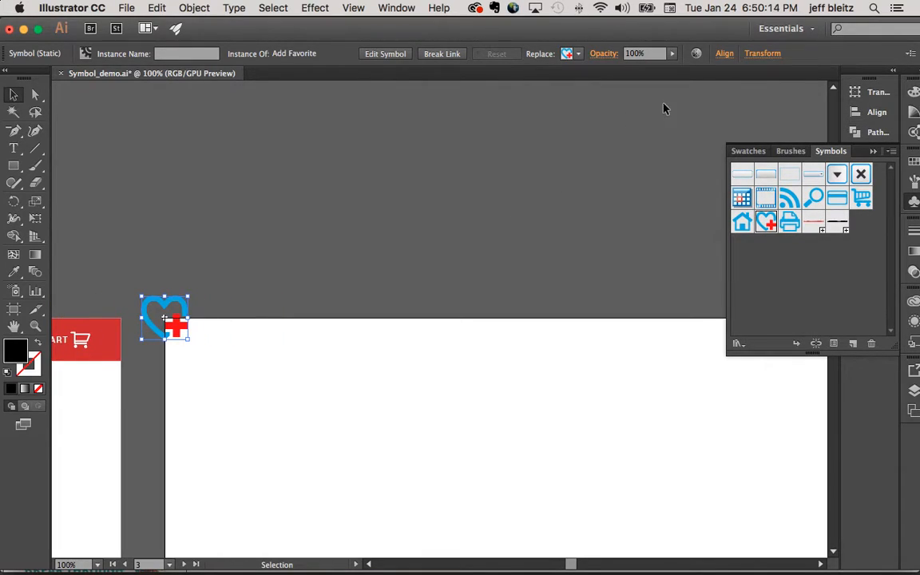
left_click(579, 54)
left_click(478, 150)
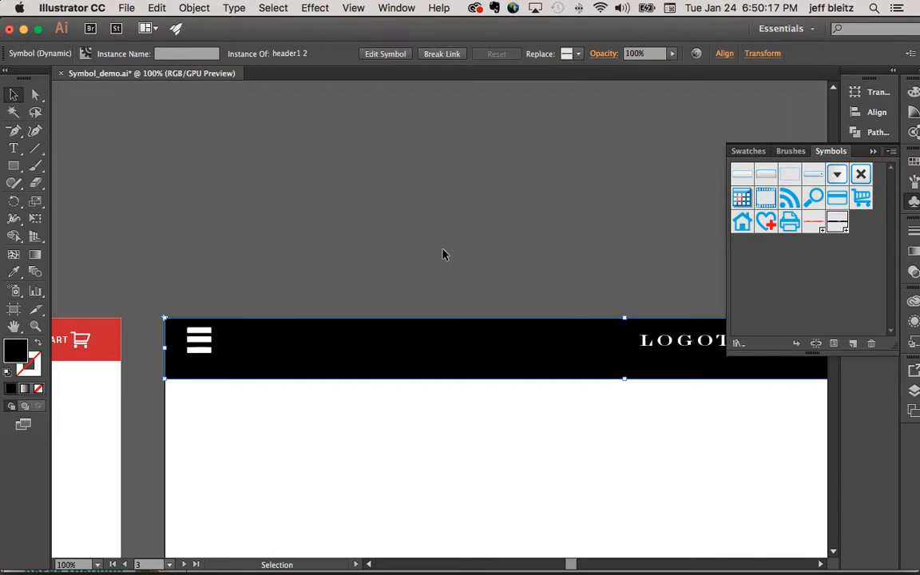
- Place an instance of the black header symbol in the middle of the second artboard and delete it
key("super+minus")
key("super+minus")
key("super+minus")
scroll(443, 249, "left", 5)
scroll(444, 250, "down", 2)
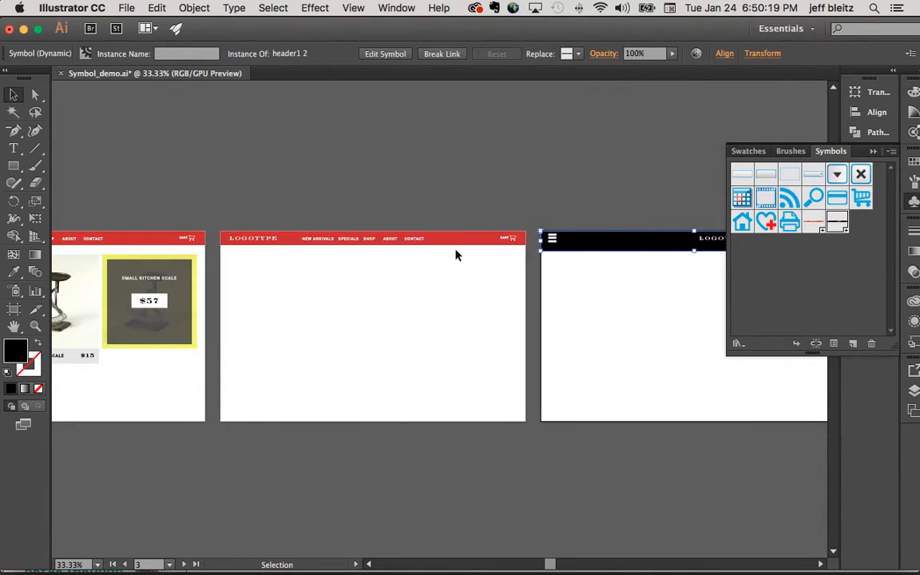
scroll(454, 254, "left", 10)
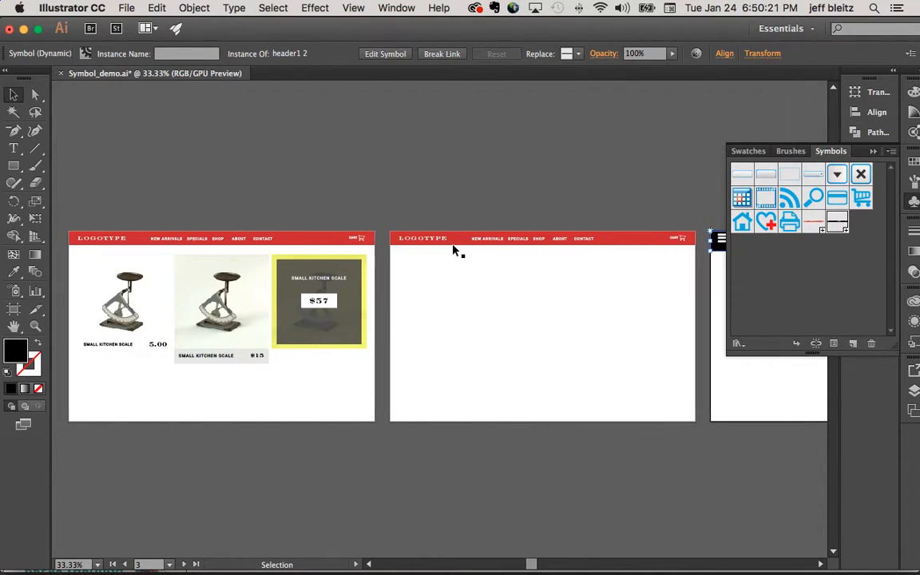
left_click(663, 259)
left_click_drag(837, 223, 534, 327)
key("super+shift+a")
left_click(615, 320)
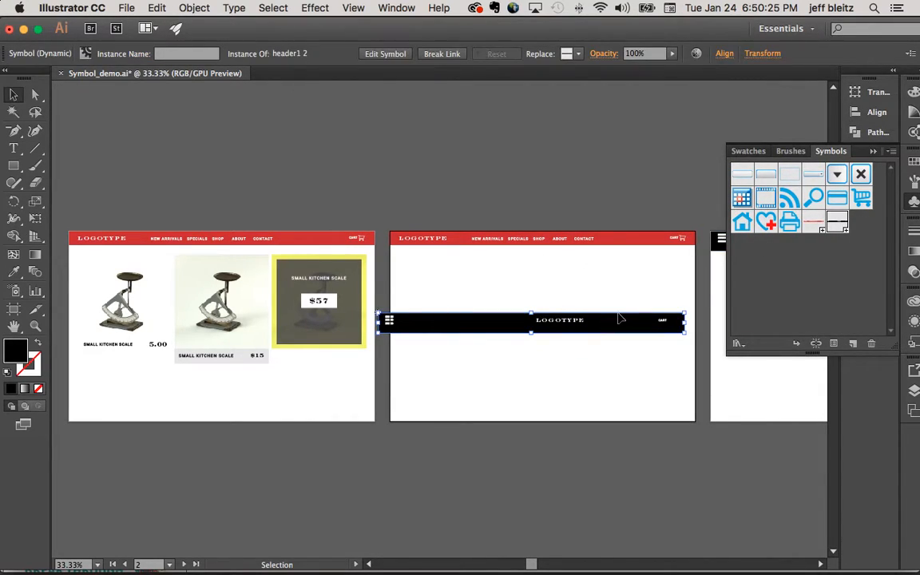
key("Delete")
left_click(873, 151)
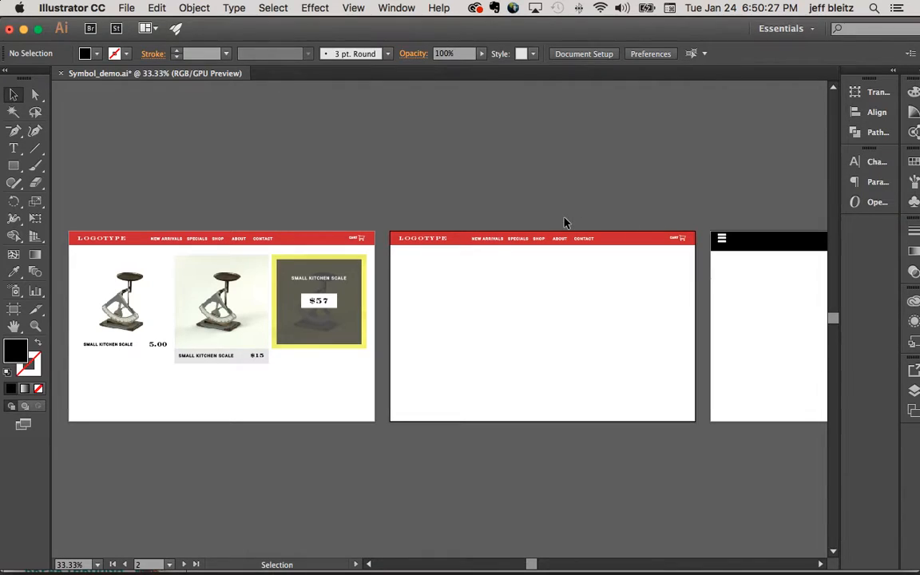
left_click(913, 203)
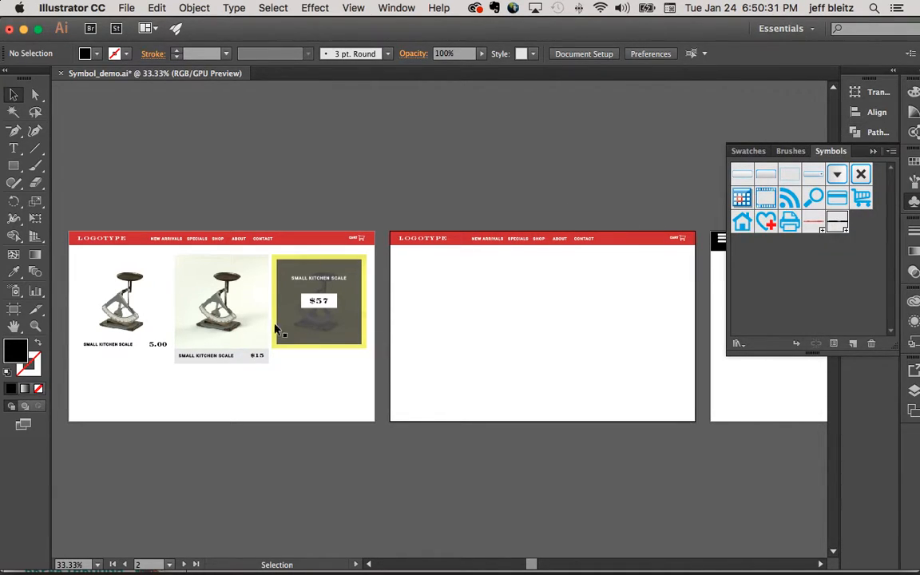
- Examine how the three Small Kitchen Scale product cards on the first artboard are built
left_click(347, 305)
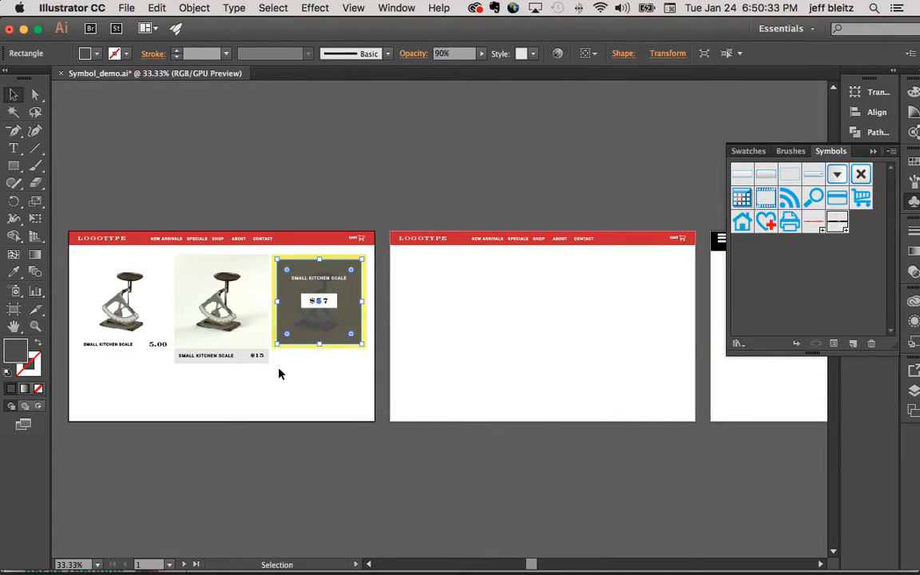
left_click(232, 334)
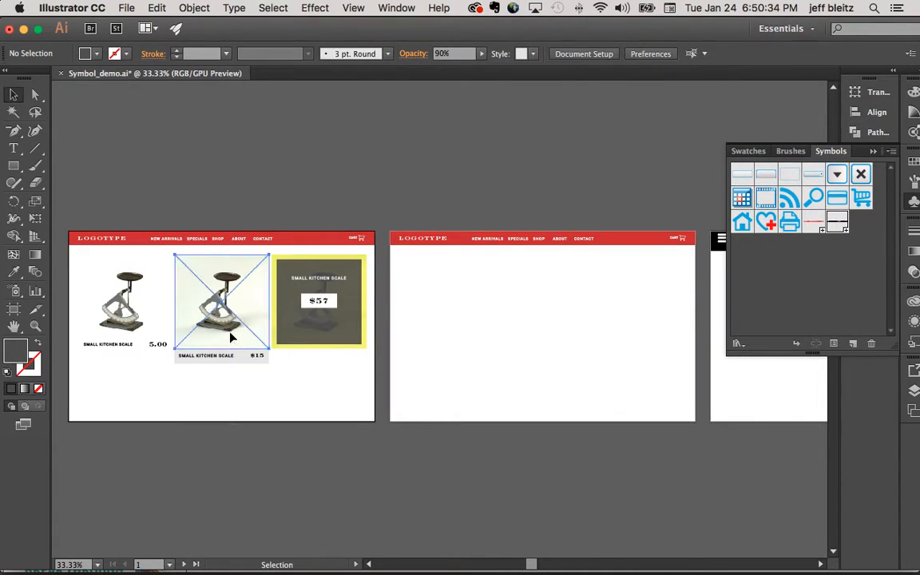
left_click(336, 398)
left_click_drag(169, 281, 207, 359)
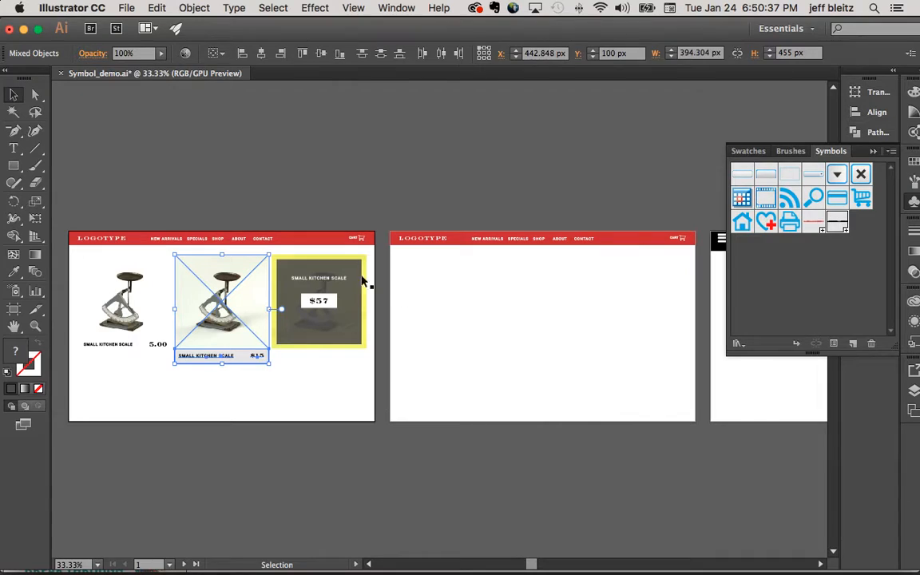
key("z")
left_click(269, 276)
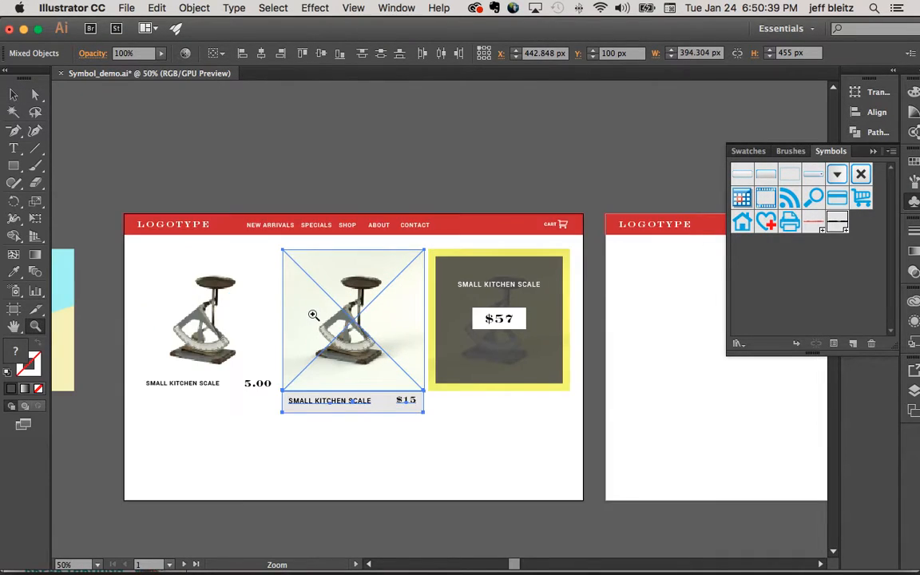
left_click(281, 309)
- Align the cyan and yellow background shapes beside the first artboard to the right edge of the first scale image
left_click(14, 94)
left_click(287, 274)
scroll(269, 281, "left", 5)
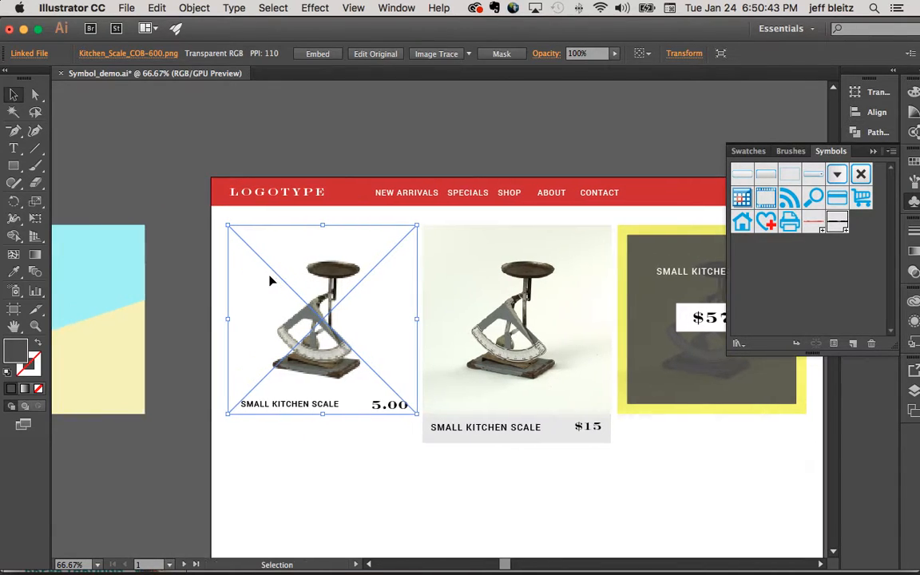
left_click(183, 273)
left_click(134, 351)
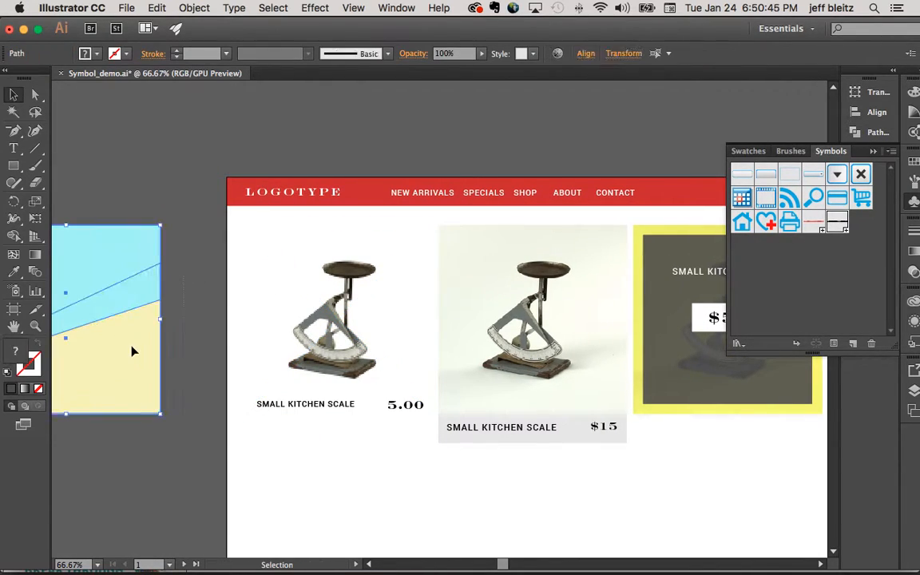
left_click(330, 256, "shift")
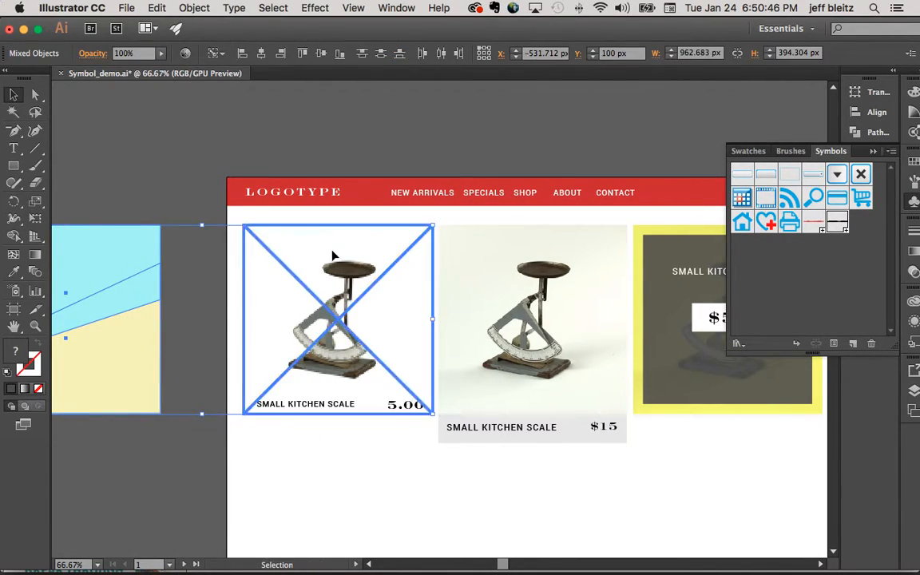
left_click(281, 53)
left_click(361, 169)
- Send the cyan and yellow shapes to the back, behind the first card's scale image and text
left_click(405, 325)
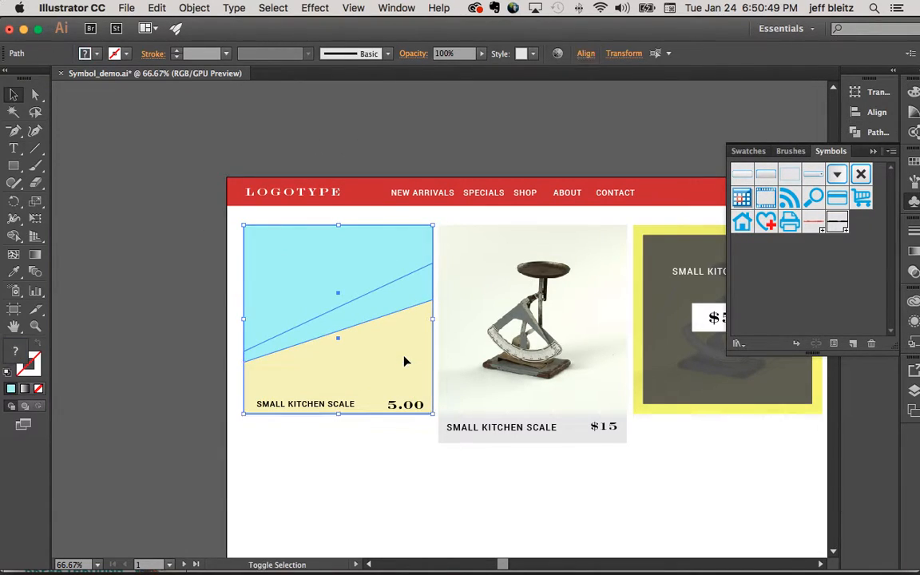
key("super+shift+bracketleft")
left_click(212, 255)
scroll(214, 251, "right", 5)
scroll(213, 251, "down", 2)
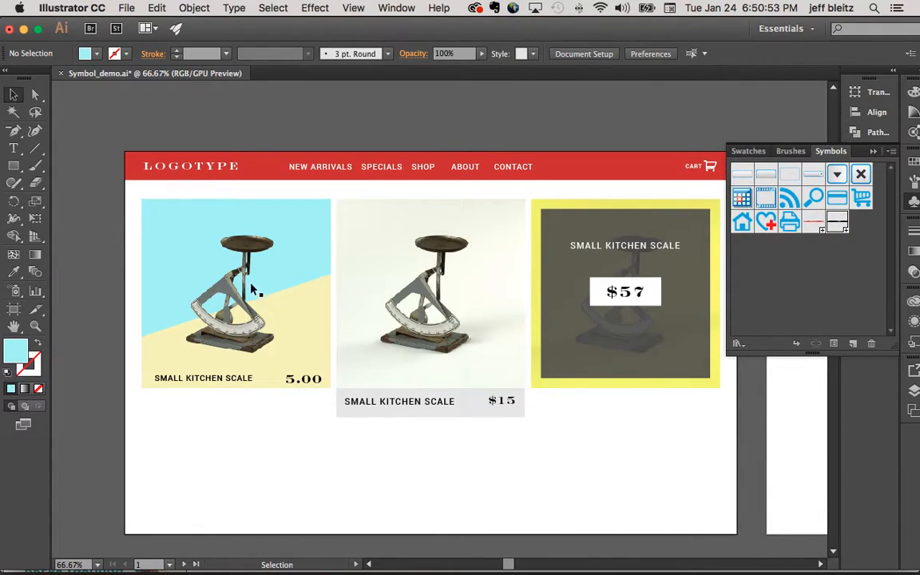
- Examine the linked scale images and the dark overlay rectangle that make up the product cards
left_click(258, 292)
scroll(456, 292, "right", 2)
left_click(414, 284)
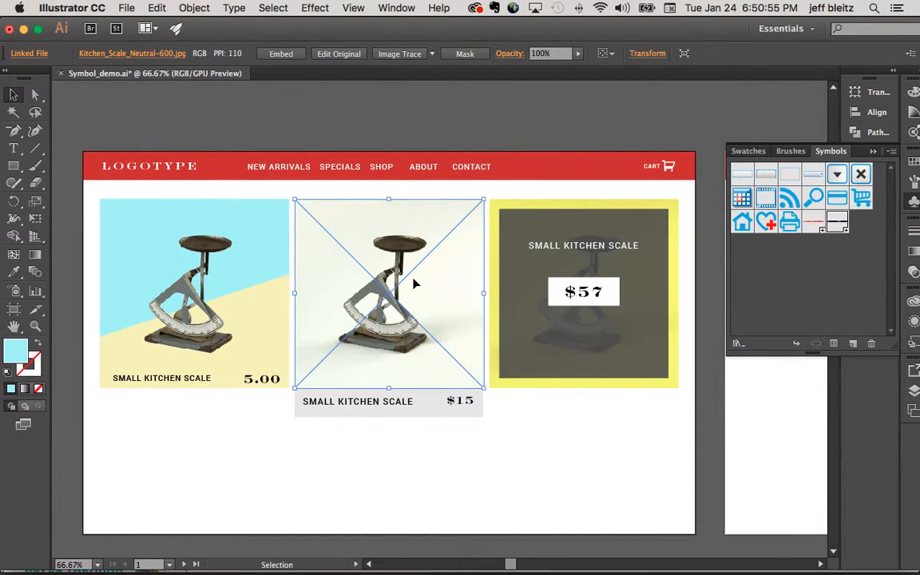
scroll(414, 283, "right", 3)
scroll(414, 284, "down", 2)
left_click(493, 438)
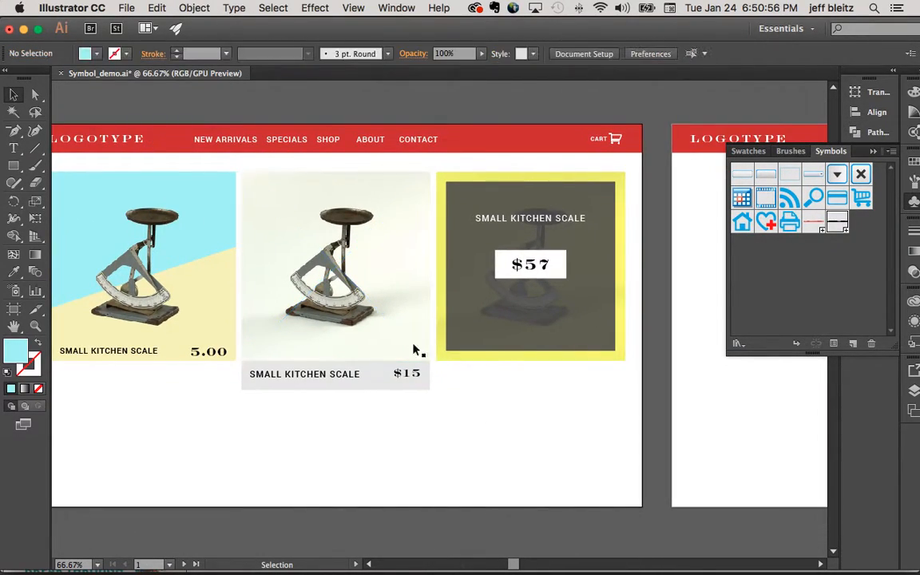
left_click(369, 309)
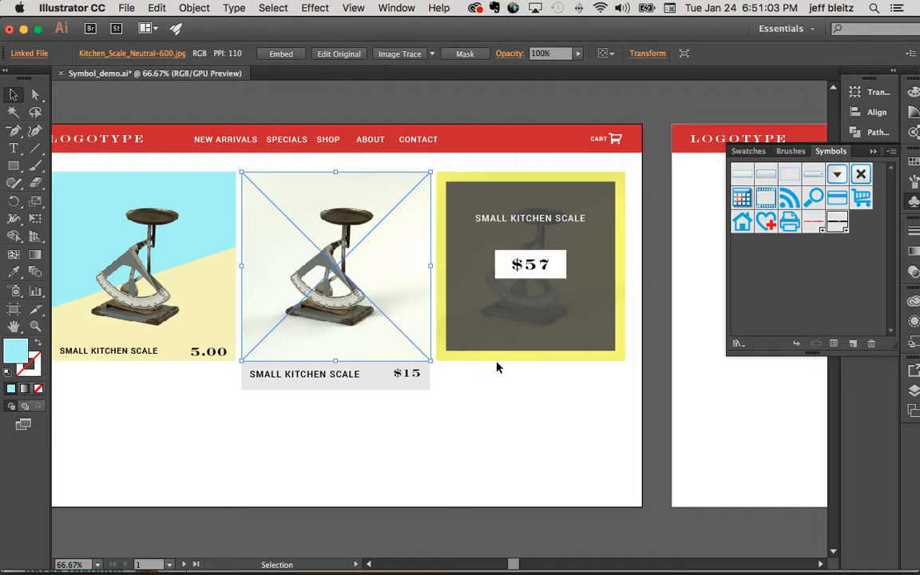
scroll(498, 369, "right", 2)
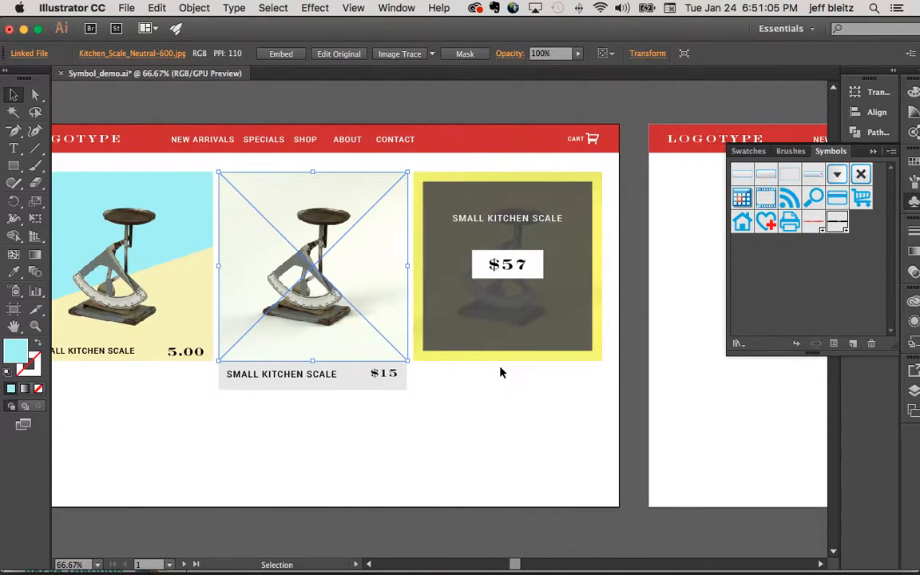
left_click(521, 399)
left_click(529, 304)
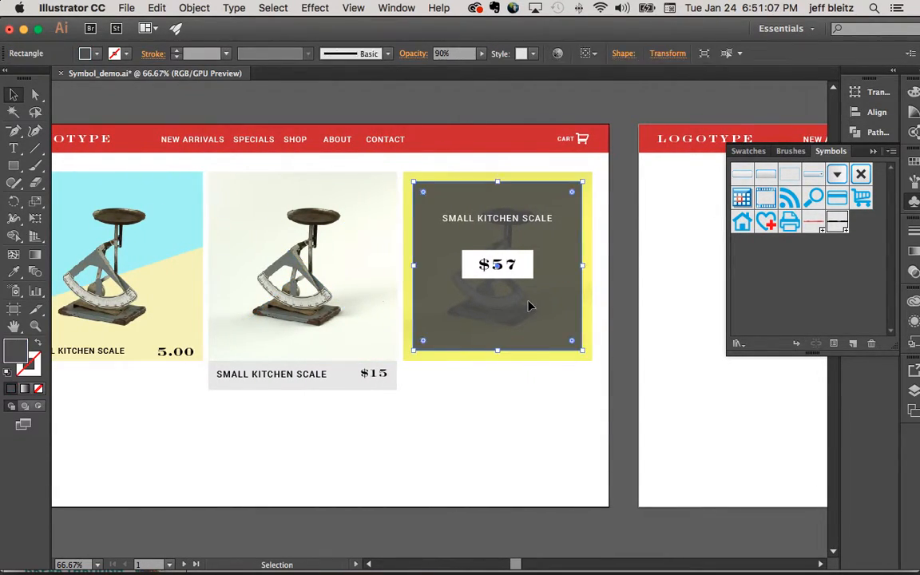
left_click(356, 269)
left_click(380, 417)
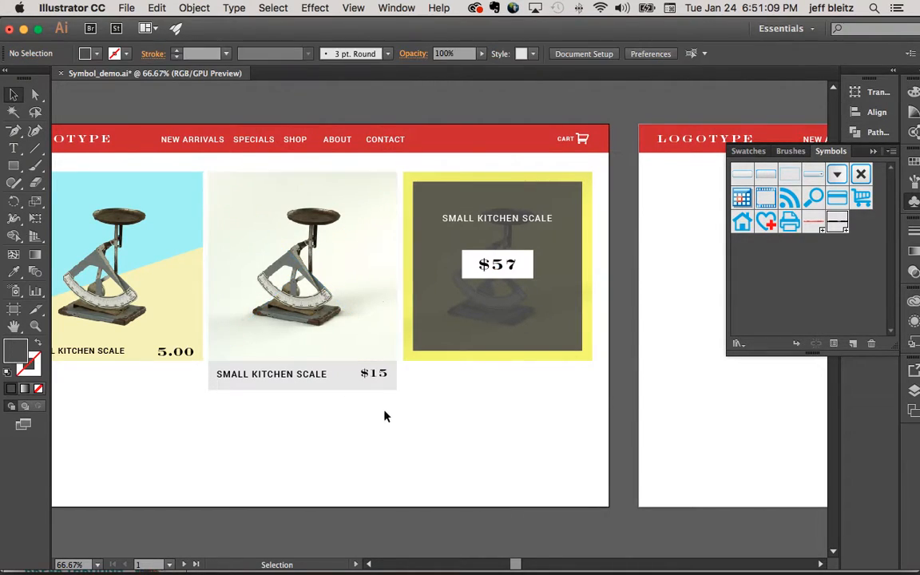
- Try to make the middle product card, including its linked image, a dynamic symbol named "gallery item"
left_click_drag(391, 406, 226, 297)
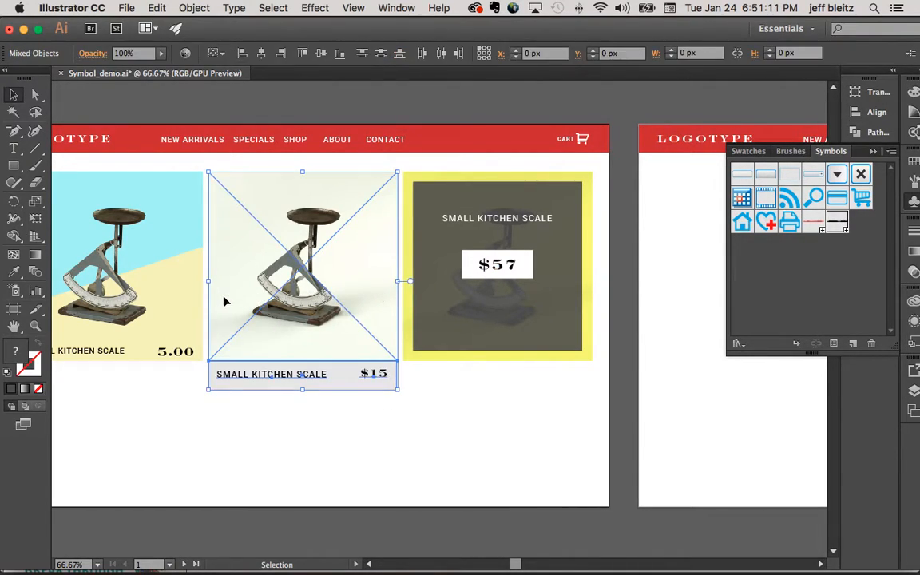
left_click_drag(312, 244, 761, 301)
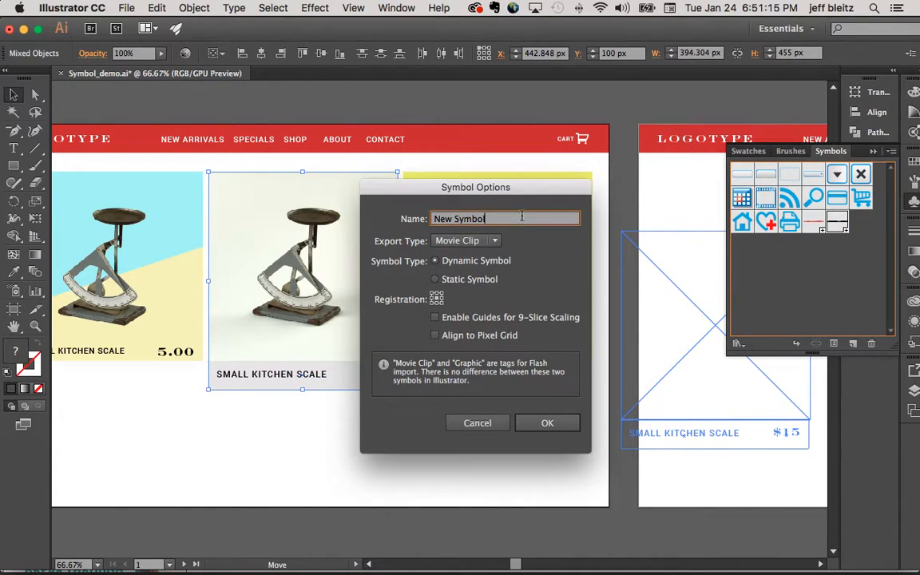
type("gallery item")
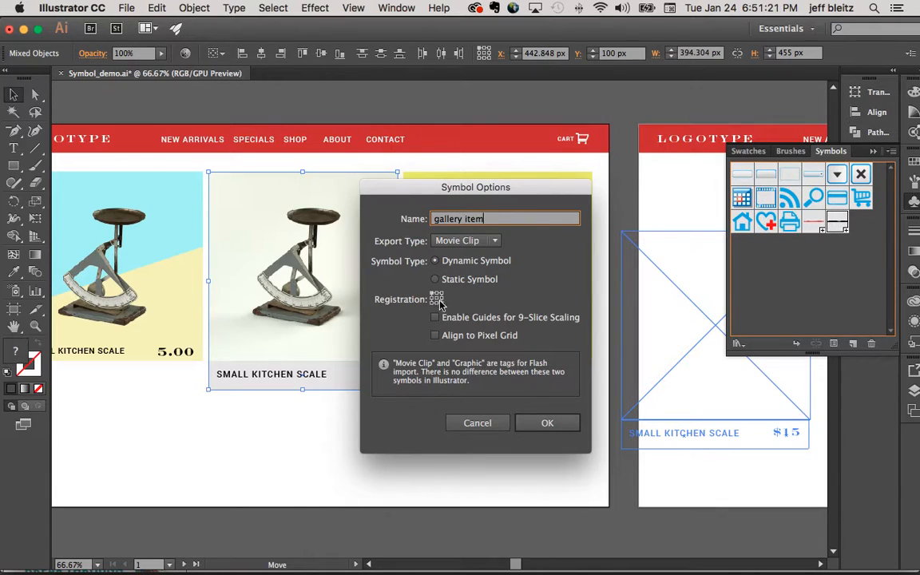
left_click(551, 423)
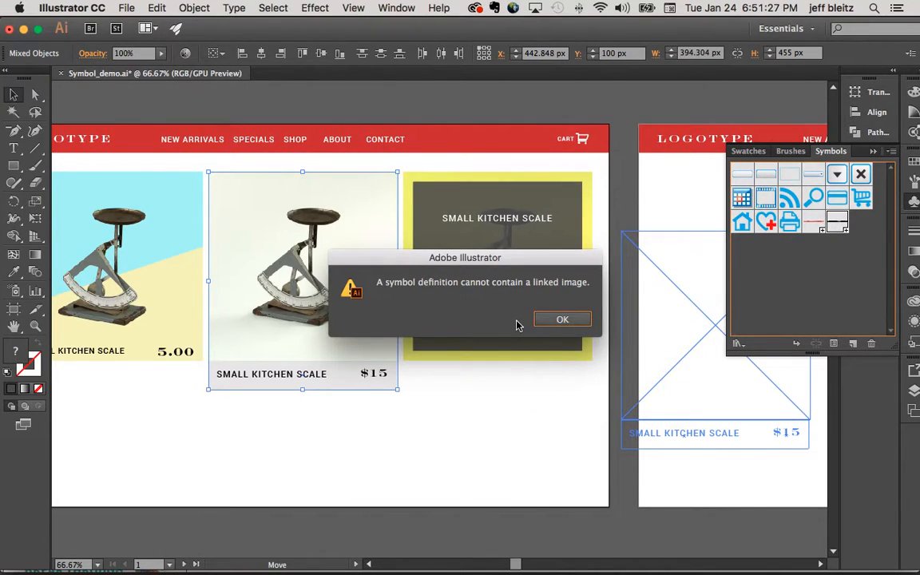
left_click(559, 319)
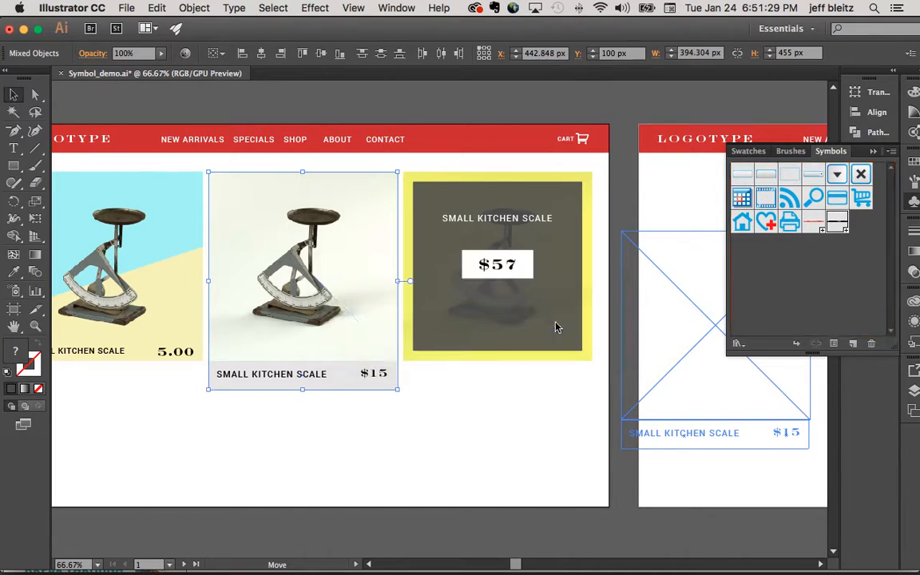
- Place Kitchen_Scale_Yellow-600.jpg as a linked image below the product cards, and delete the placed image again
left_click(510, 394)
left_click(326, 264)
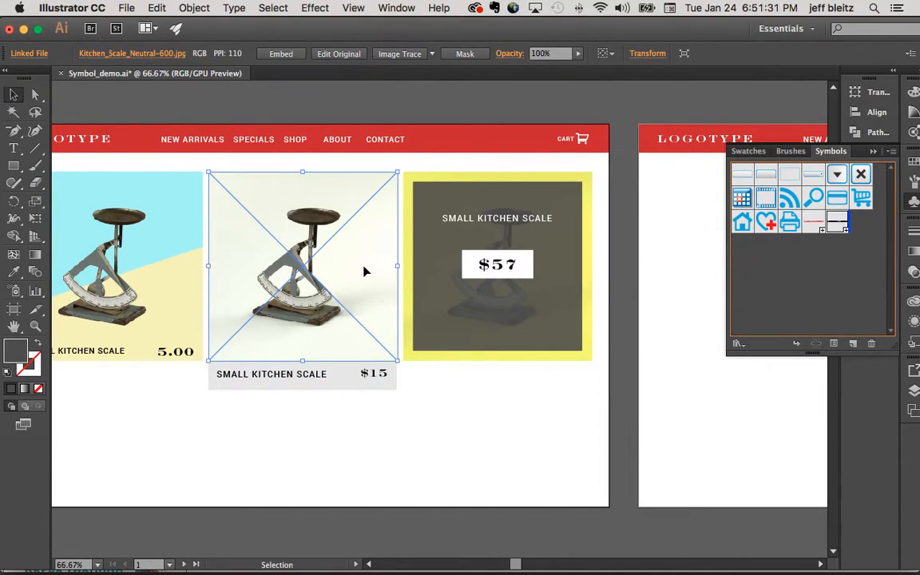
left_click(128, 10)
left_click(420, 206)
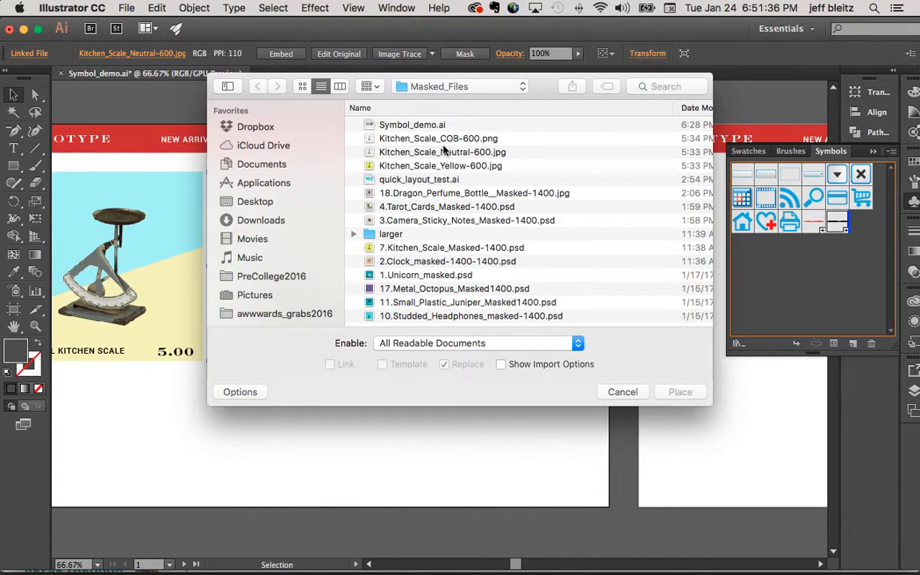
left_click(444, 152)
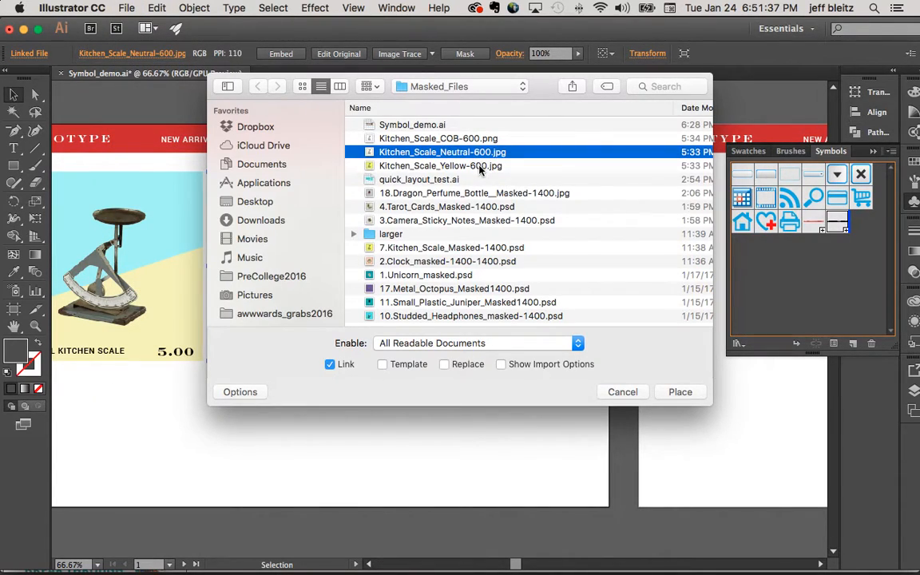
left_click(445, 167)
left_click(681, 393)
left_click(324, 404)
scroll(662, 414, "down", 3)
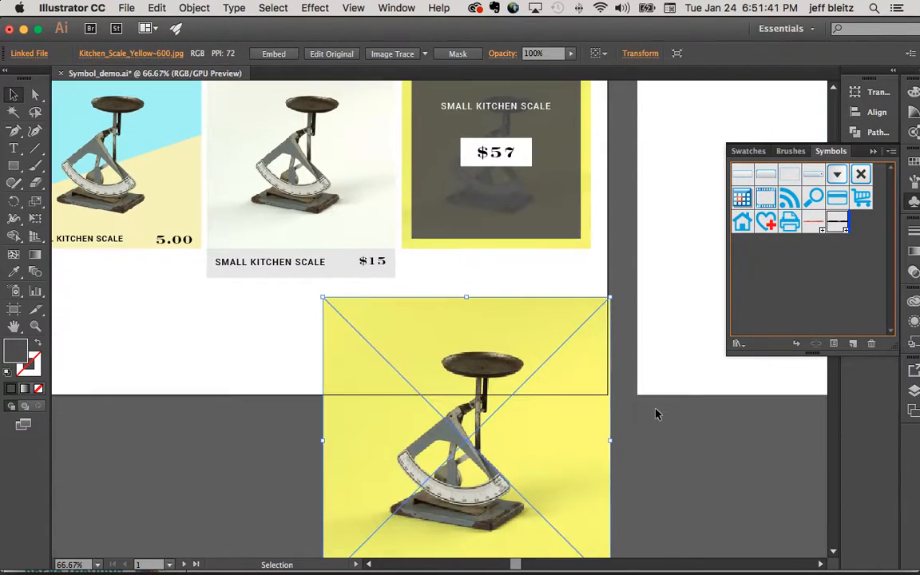
scroll(655, 413, "down", 2)
key("Delete")
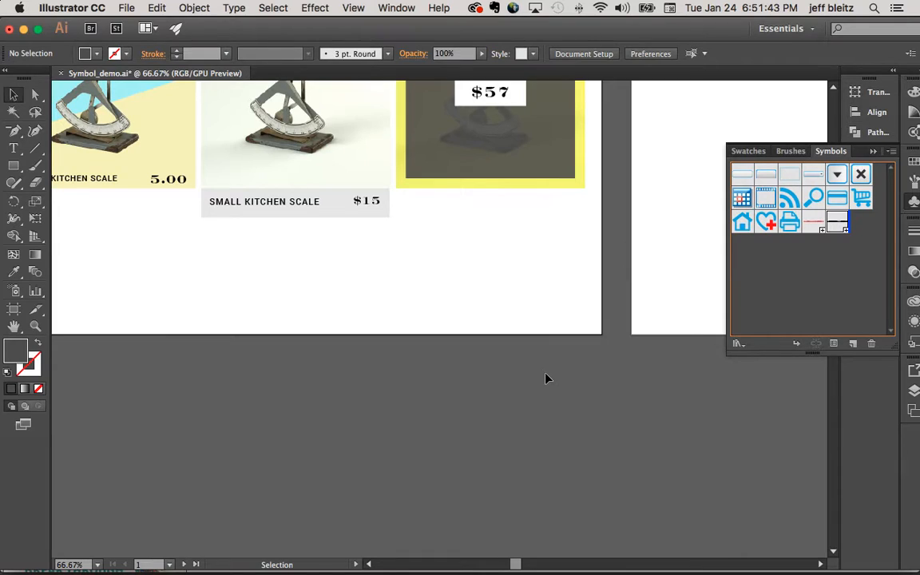
- Show the list of the document's linked images and move it clear of the middle product card
left_click(398, 8)
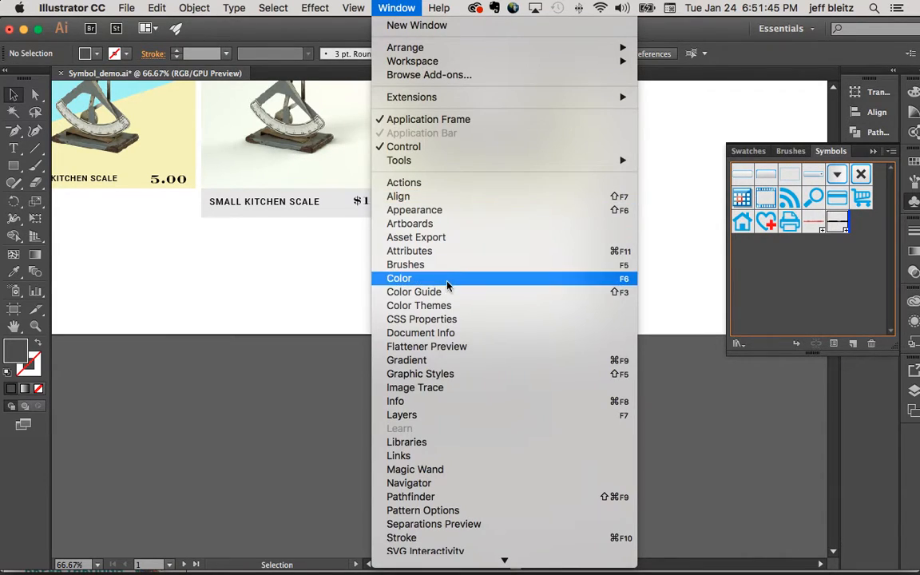
left_click(459, 456)
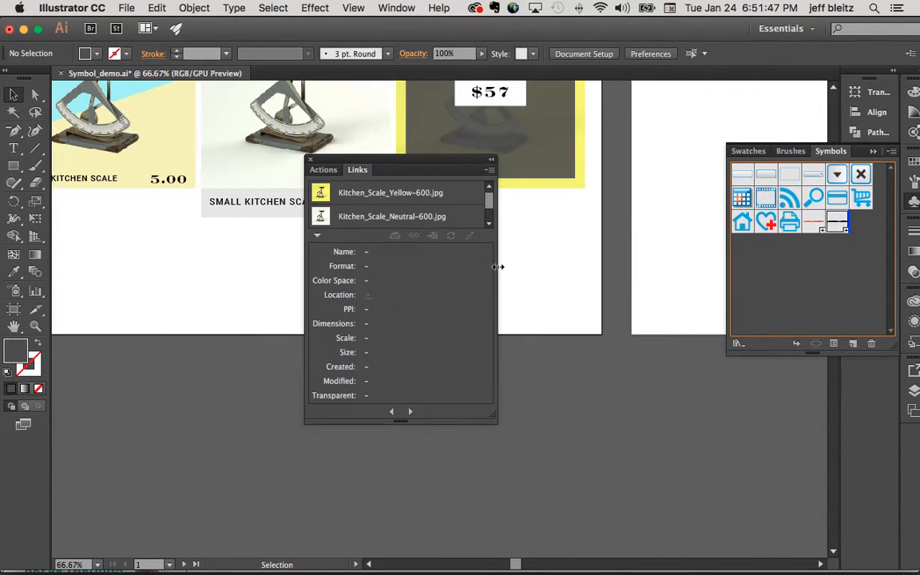
scroll(427, 211, "down", 1)
scroll(392, 199, "up", 1)
scroll(415, 214, "down", 1)
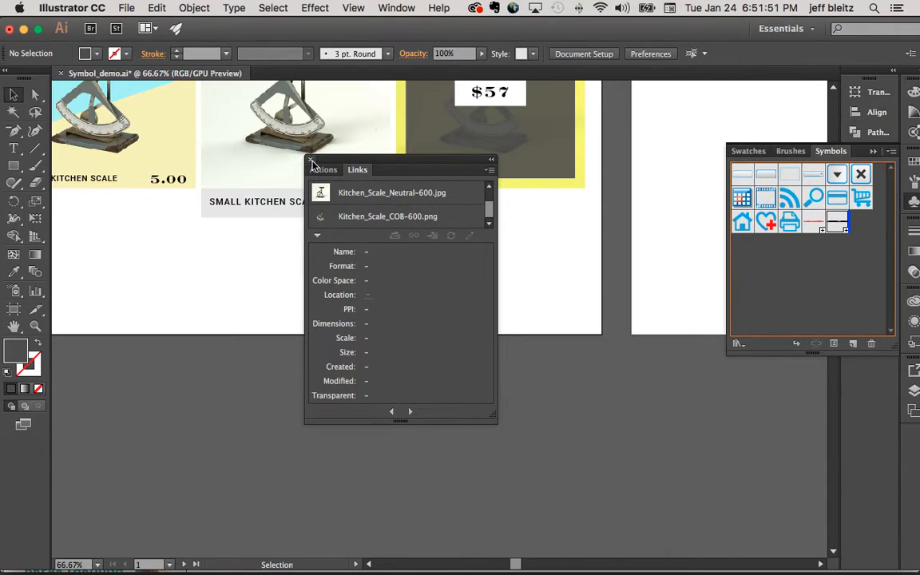
left_click_drag(357, 162, 535, 161)
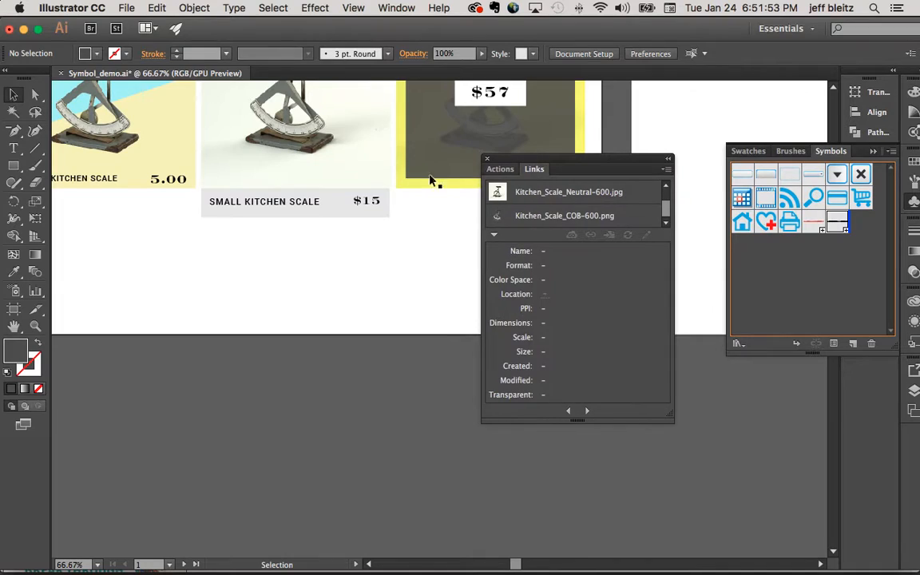
- Embed the middle card's linked image, Kitchen_Scale_Neutral-600.jpg, in the document
left_click(287, 156)
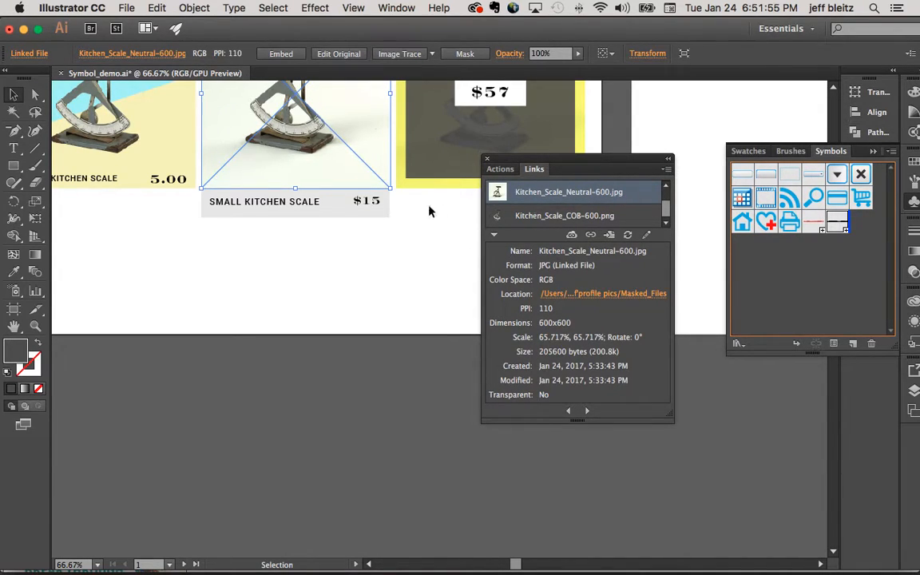
scroll(394, 212, "up", 5)
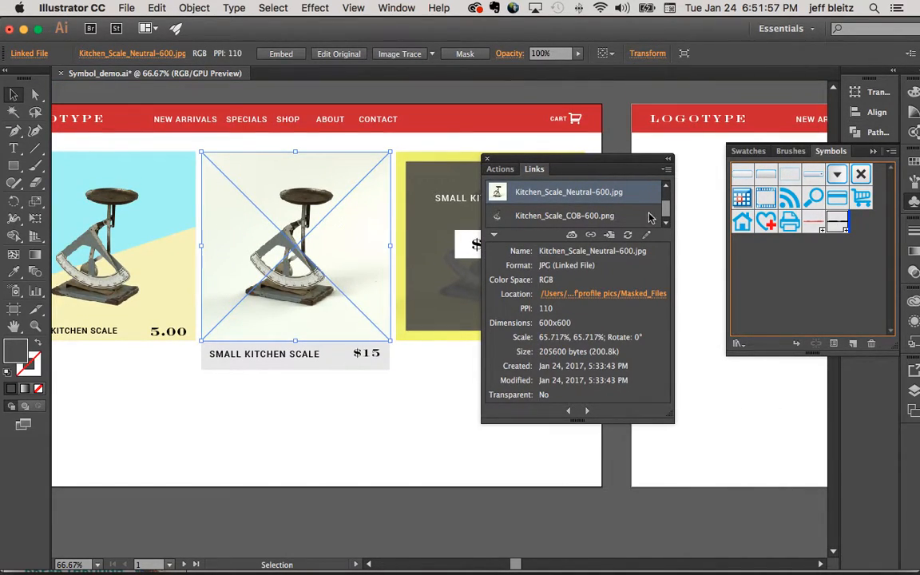
left_click(666, 171)
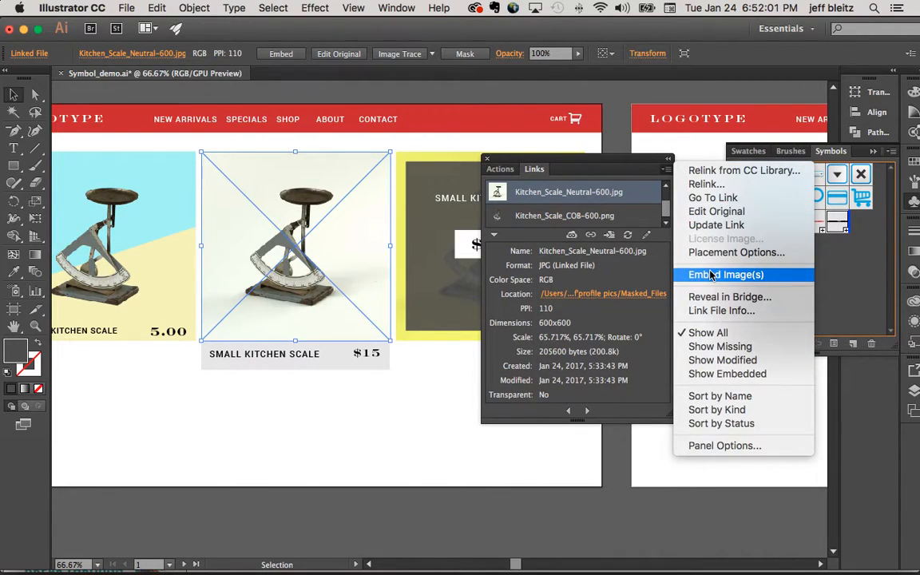
left_click(667, 171)
left_click(668, 176)
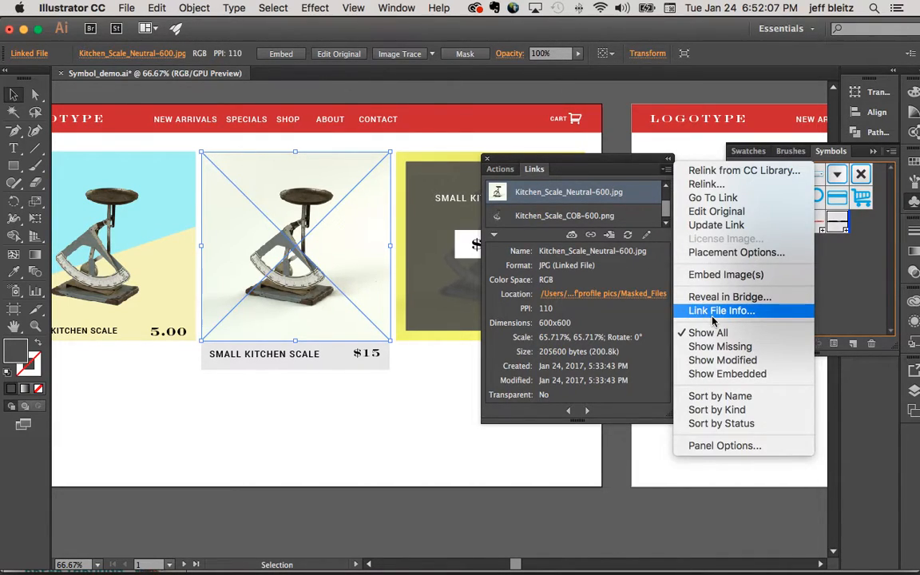
left_click(716, 276)
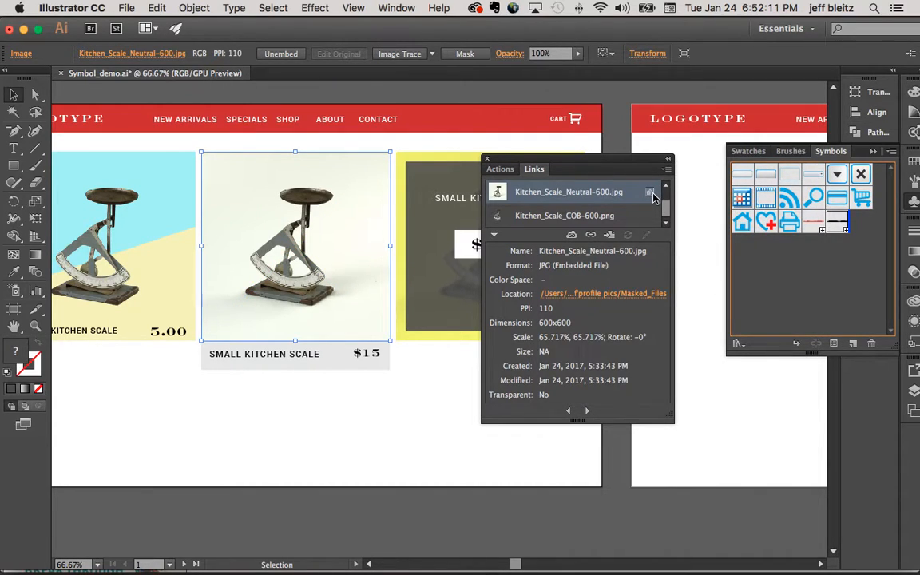
left_click(427, 401)
left_click(285, 250)
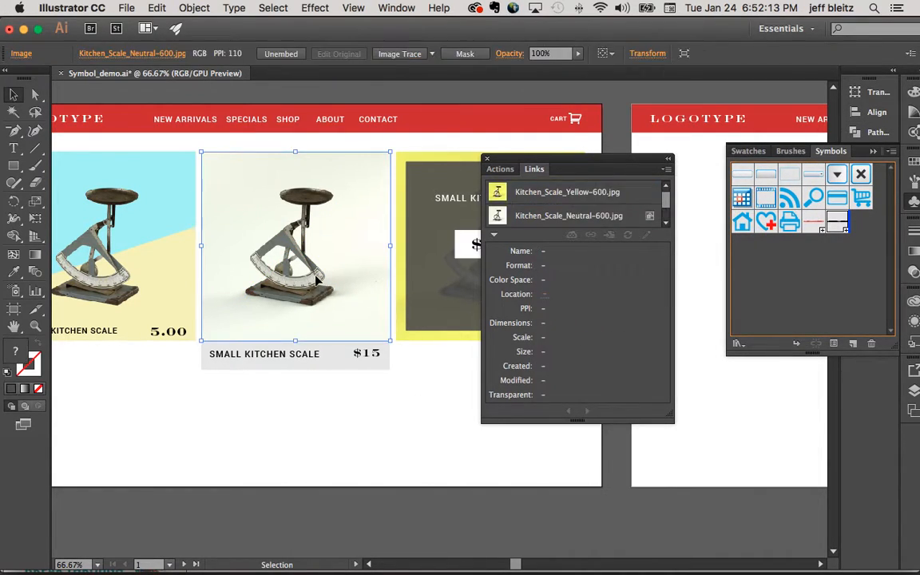
- Make the complete middle product card a dynamic Movie Clip symbol named "gallery item"
left_click(344, 404)
left_click_drag(378, 390, 273, 300)
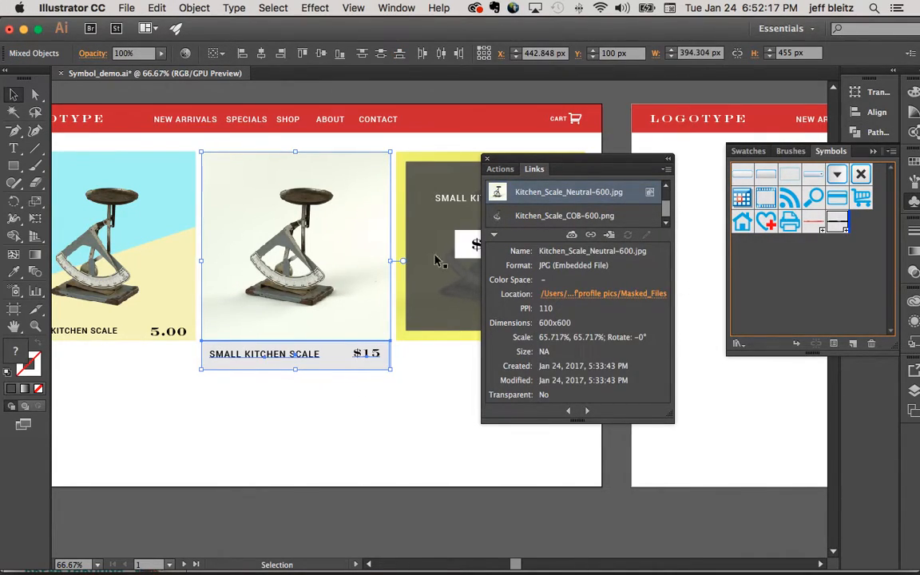
left_click_drag(302, 226, 793, 302)
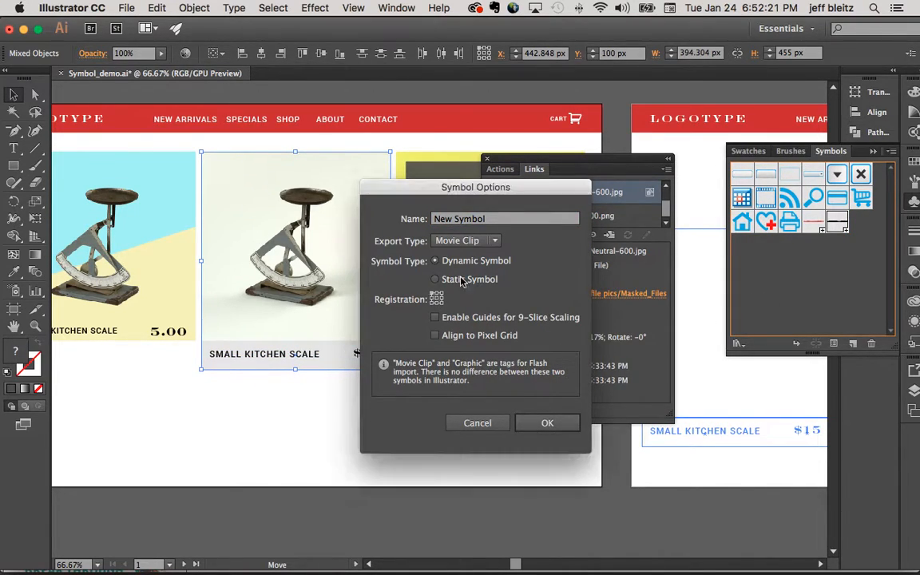
type("gallery ite")
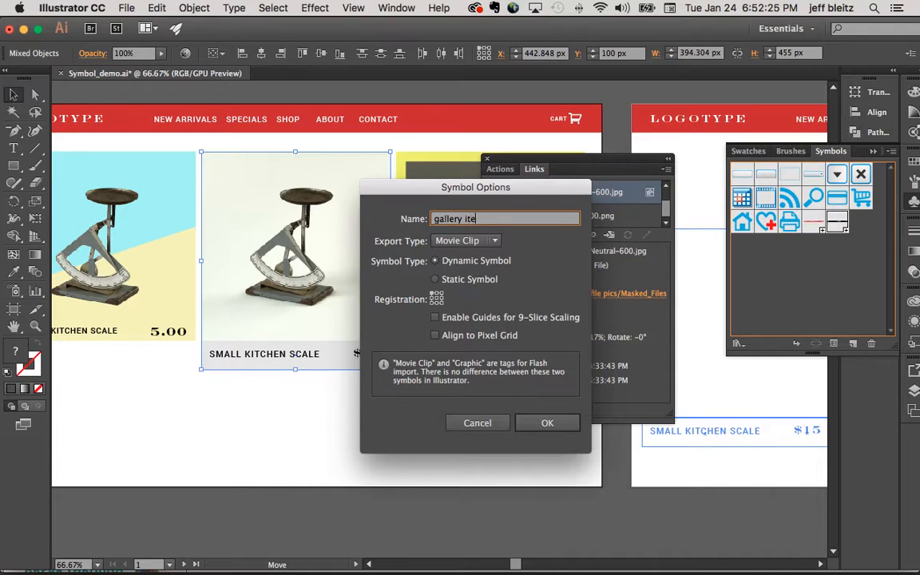
type("m")
left_click(571, 424)
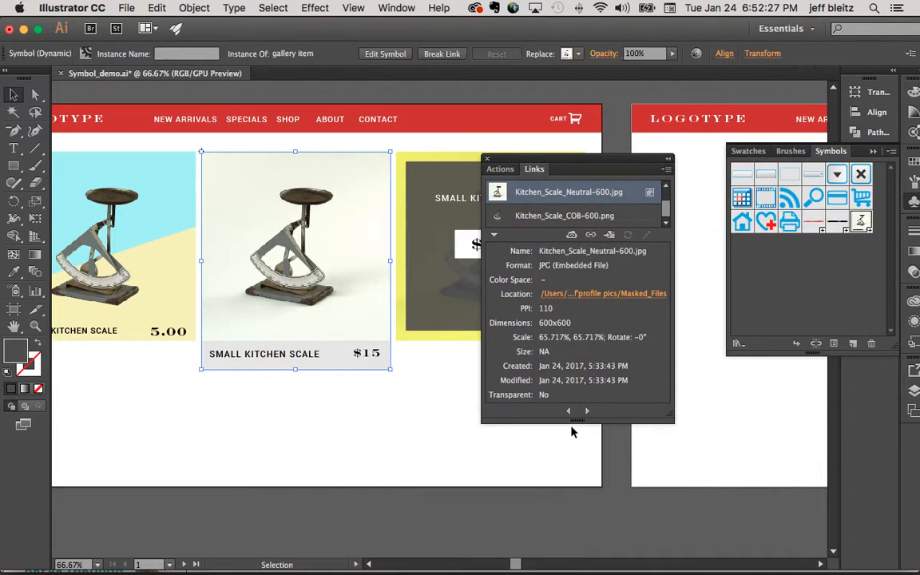
left_click(422, 375)
- Arrange three instances of the gallery item symbol in a row below the second artboard's header, and close the links list
scroll(422, 375, "right", 5)
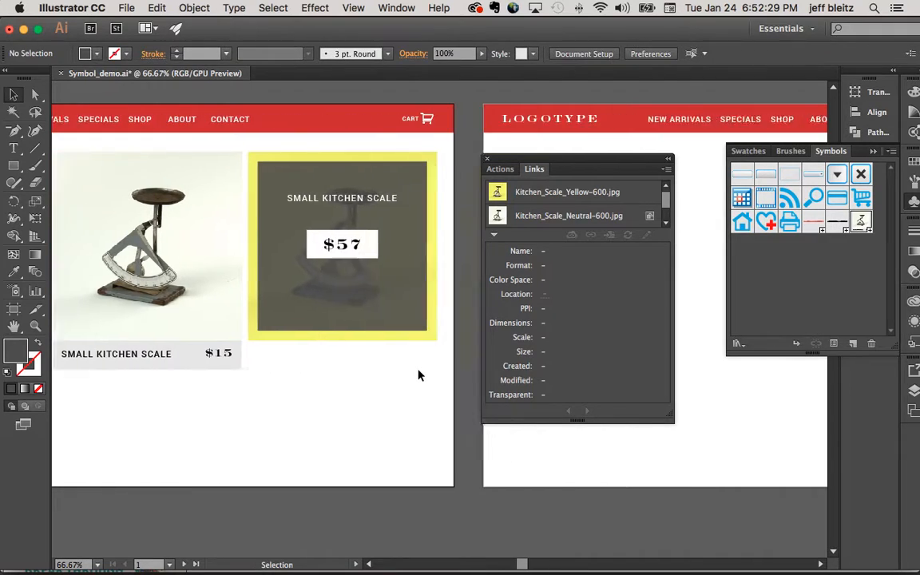
left_click_drag(587, 276, 431, 286)
scroll(433, 421, "right", 3)
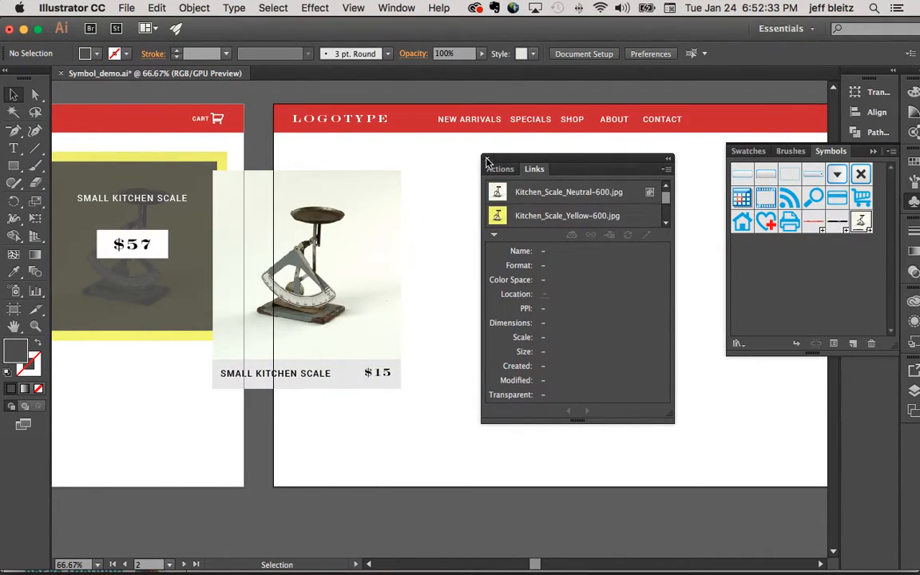
left_click(488, 159)
left_click_drag(318, 233, 410, 212)
scroll(410, 212, "right", 5)
left_click_drag(319, 215, 515, 220)
left_click_drag(458, 217, 652, 222)
left_click(316, 390)
- Open the gallery item symbol's definition for editing and fill its product name and price text with white
double_click(228, 351)
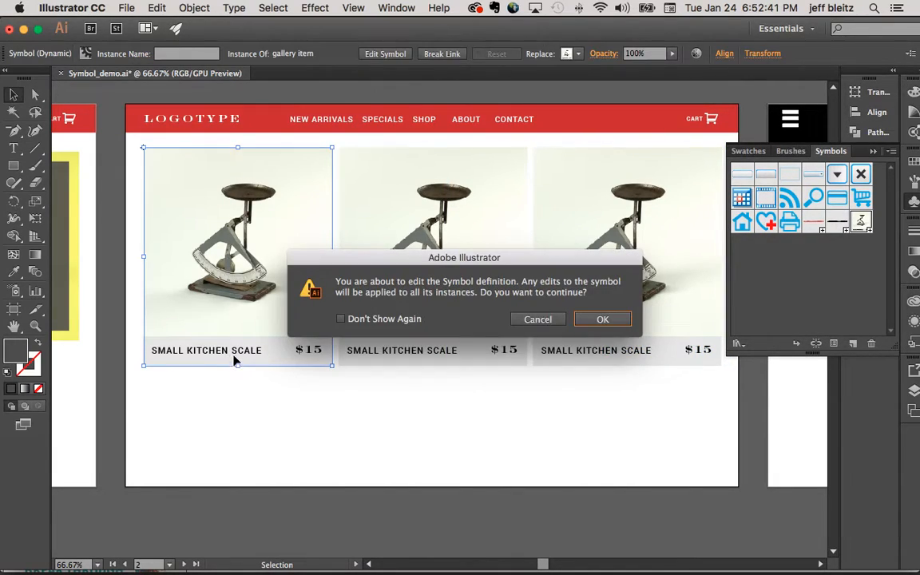
left_click(605, 321)
left_click(304, 349)
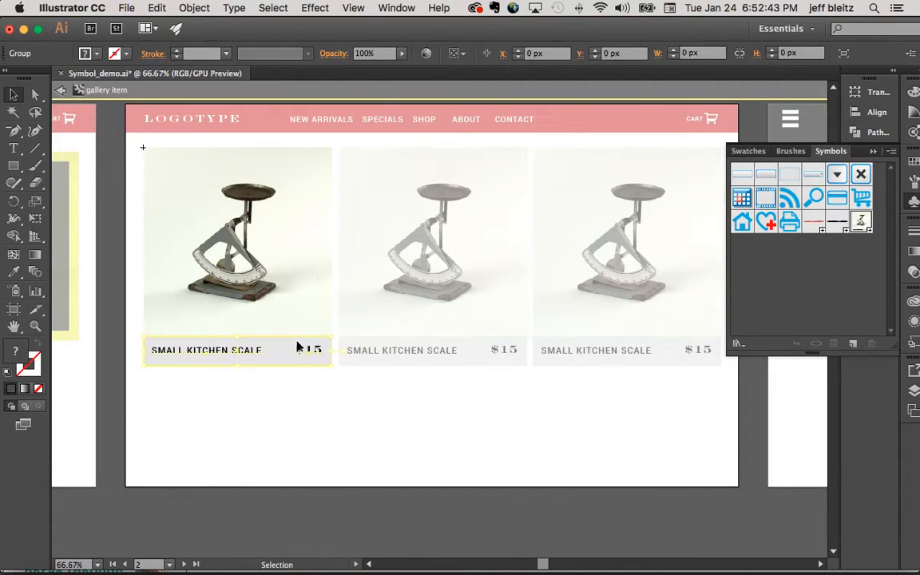
left_click(35, 94)
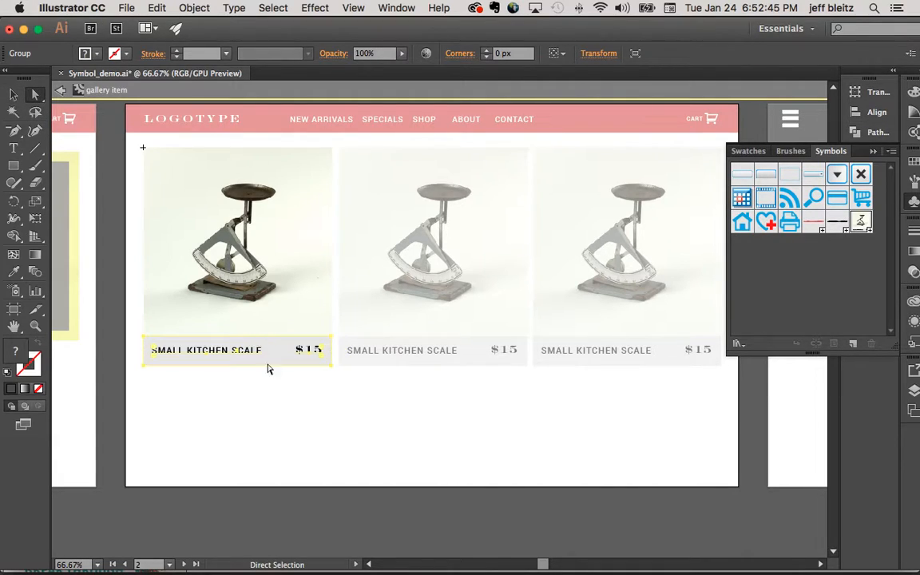
left_click(298, 367)
left_click(304, 362)
left_click(222, 360)
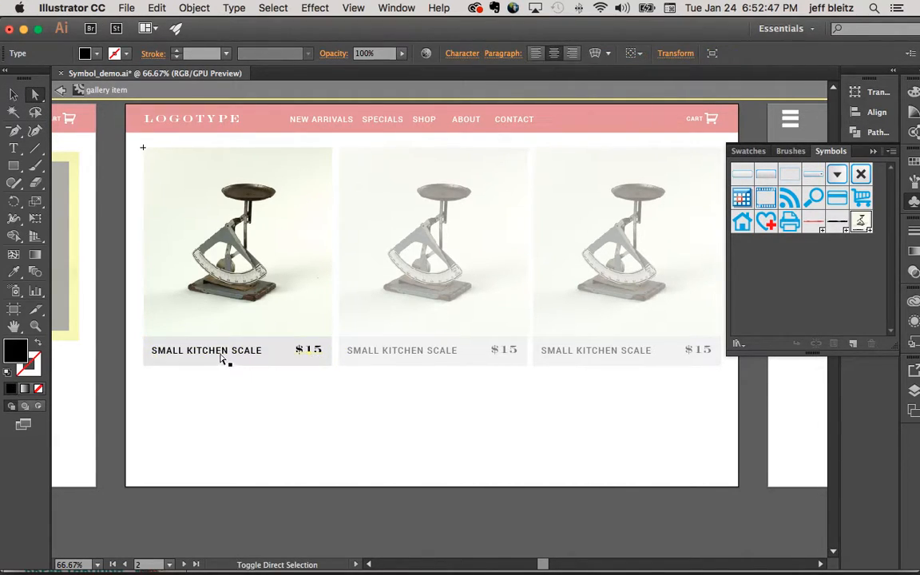
left_click(915, 165)
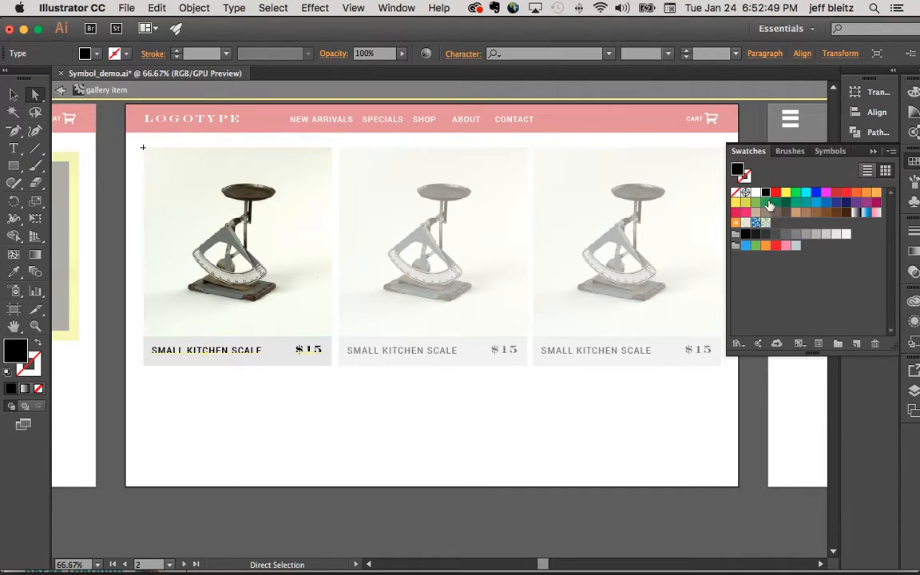
left_click(756, 192)
- Fill the caption bar behind the symbol's name and price with black, and exit symbol editing
left_click(314, 370)
left_click(312, 363)
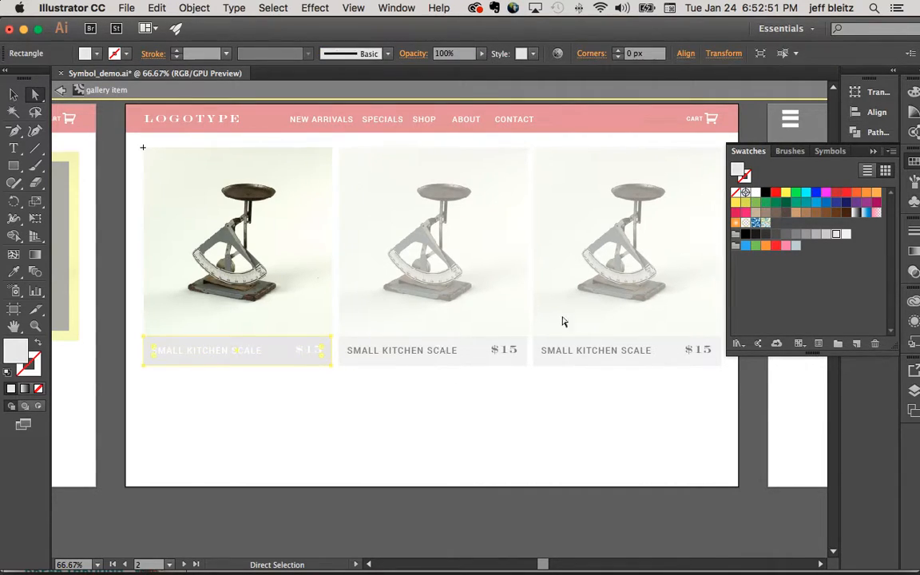
left_click(766, 192)
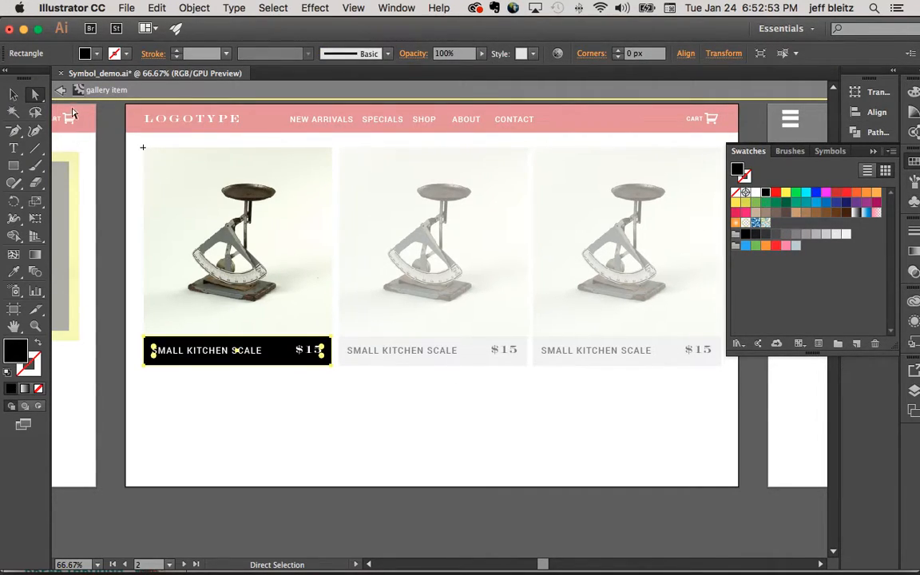
left_click(62, 91)
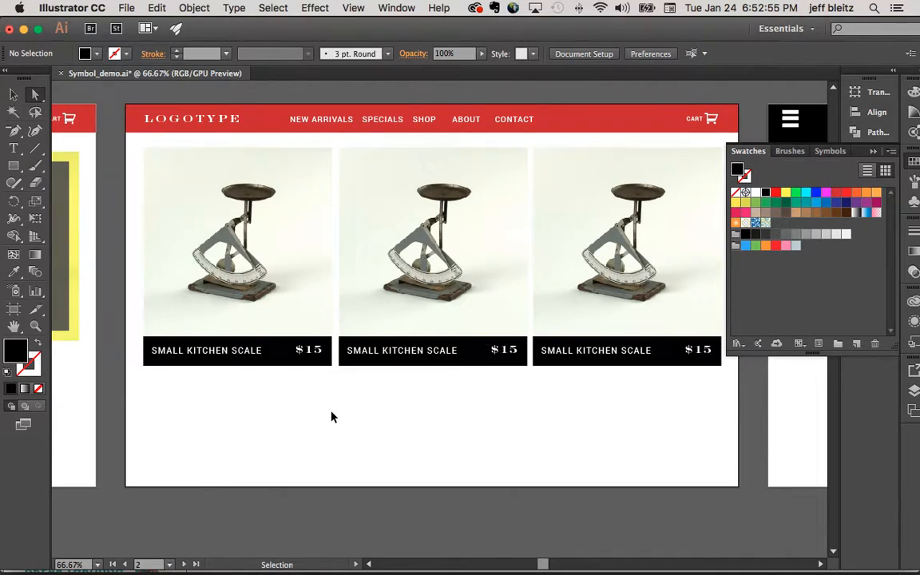
key("super+minus")
key("super+minus")
scroll(333, 417, "left", 3)
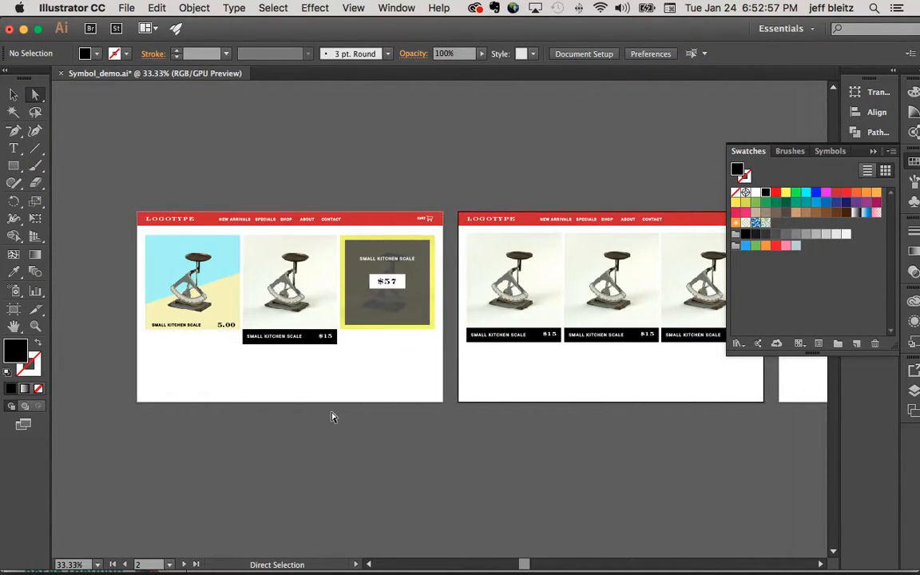